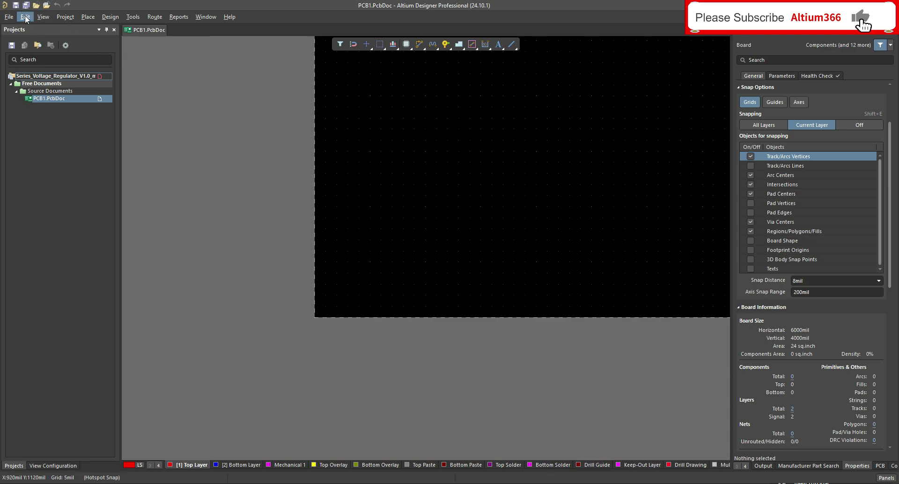
Step: Set the PCB origin at the board outline's lower-left corner and fit the whole board in view
{"action": "left_click", "coordinate": [25, 17]}
{"action": "mouse_move", "coordinate": [86, 192]}
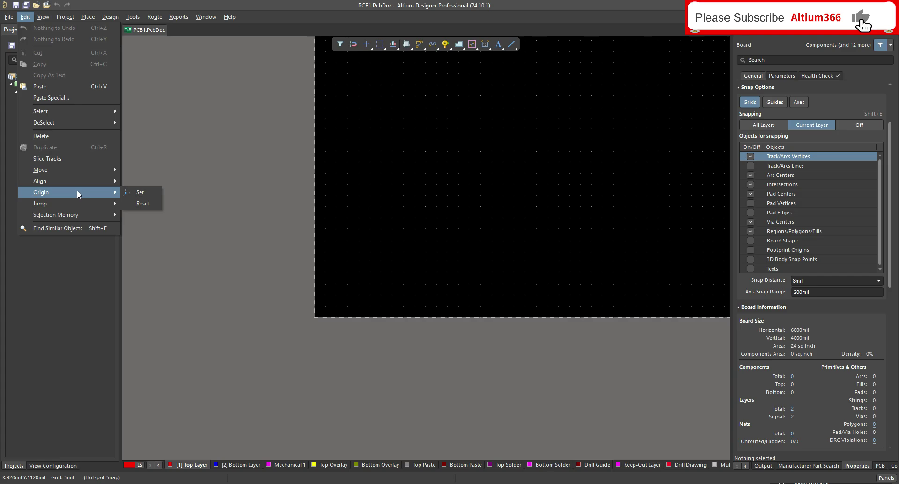
{"action": "left_click", "coordinate": [148, 194]}
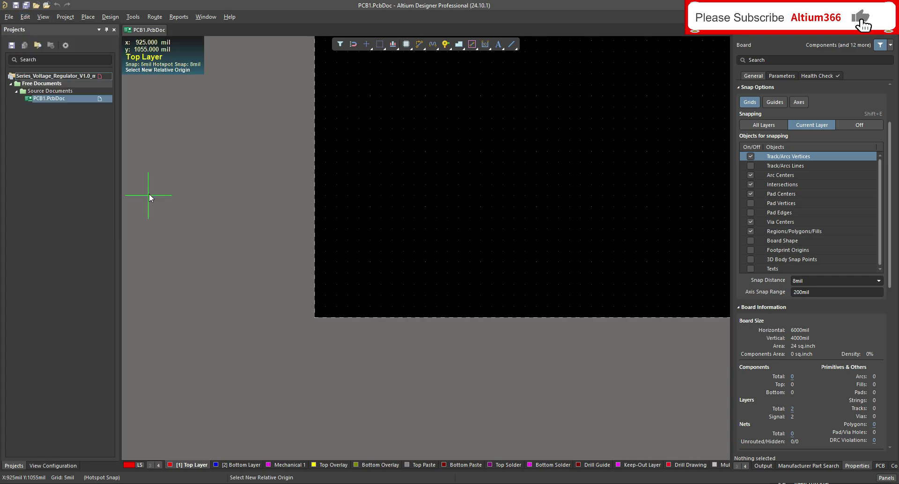
{"action": "left_click", "coordinate": [314, 316]}
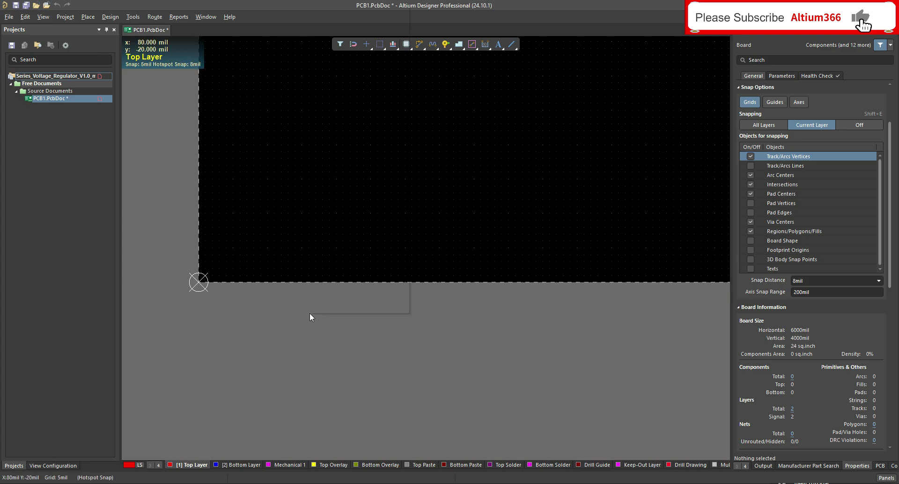
{"action": "key", "text": "v"}
{"action": "key", "text": "f"}
{"action": "scroll", "coordinate": [384, 306], "scroll_direction": "down", "scroll_amount": 1, "text": "ctrl"}
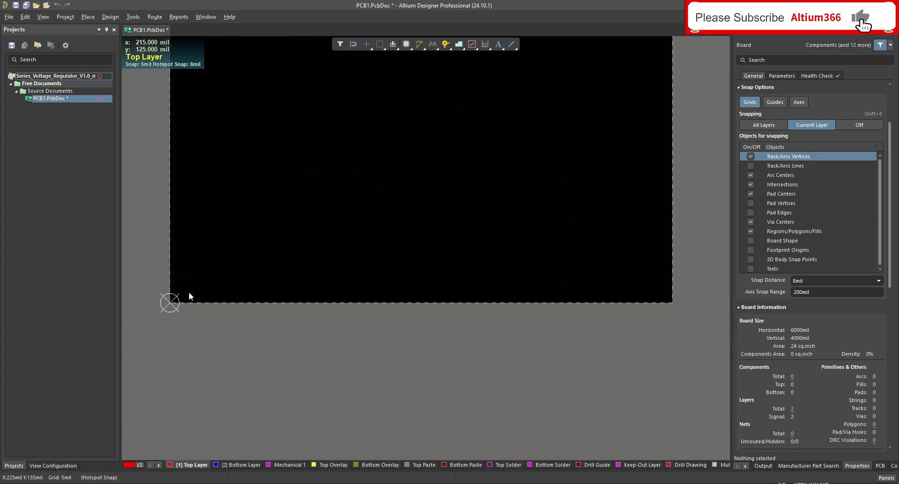
{"action": "scroll", "coordinate": [403, 326], "scroll_direction": "down", "scroll_amount": 1, "text": "ctrl"}
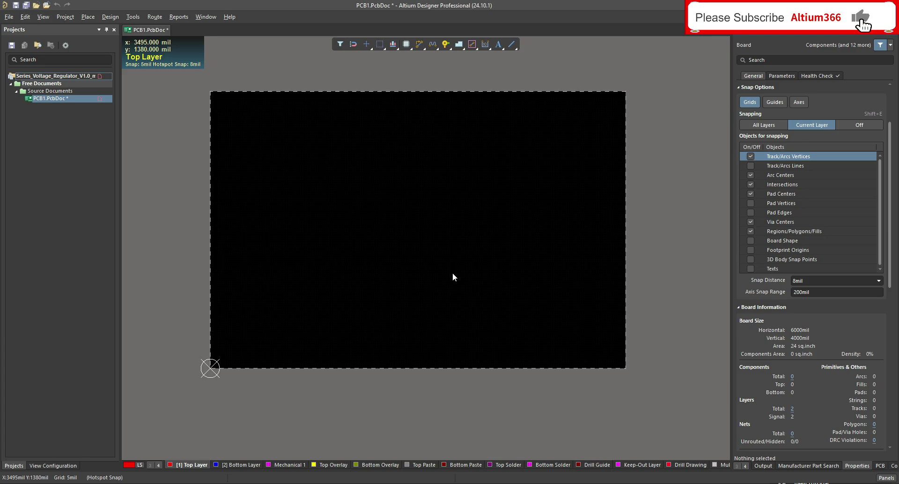
Step: Switch the units to millimetres, then set the snap distance to 0.2 mm and the axis snap range to 5 mm
{"action": "key", "text": "q"}
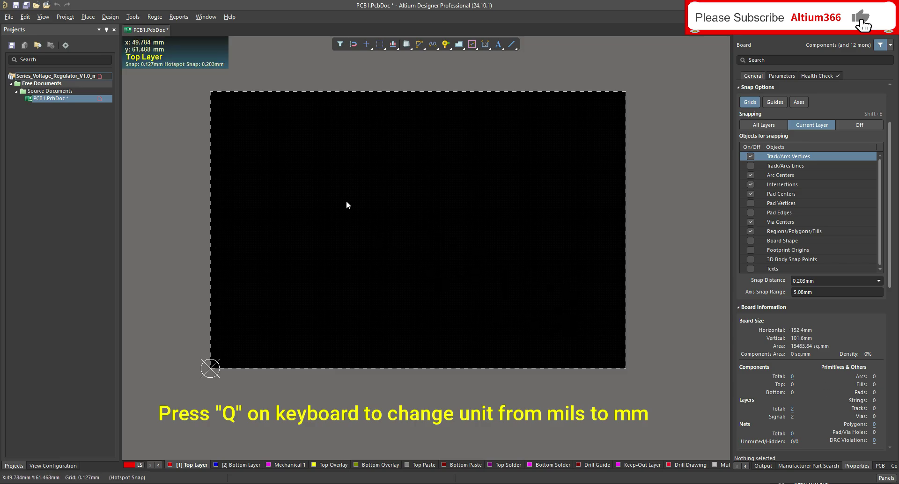
{"action": "left_click", "coordinate": [828, 280]}
{"action": "type", "text": "0.2"}
{"action": "key", "text": "Tab"}
{"action": "type", "text": "5mm"}
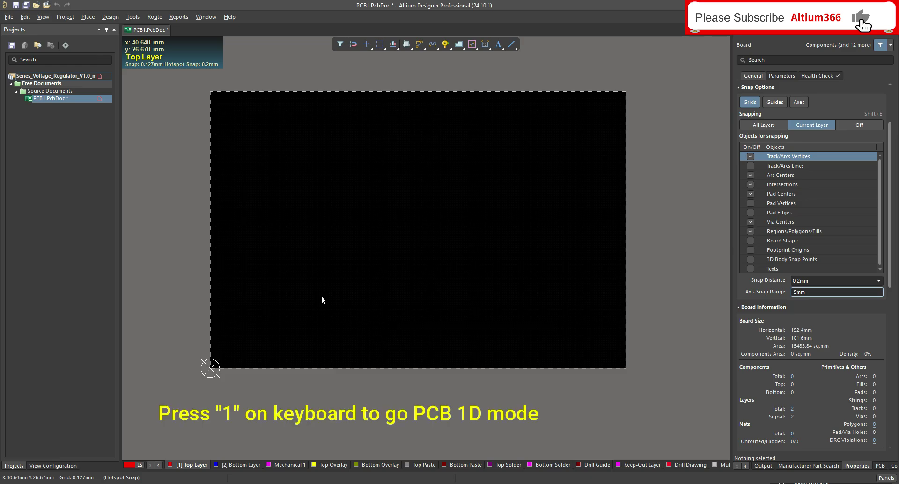
Step: Switch the PCB to Board Planning Mode and start editing the board shape
{"action": "key", "text": "1"}
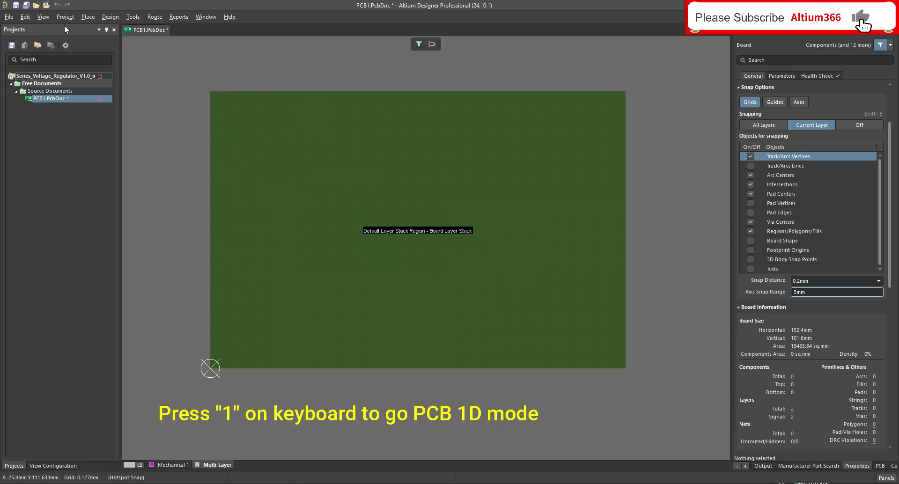
{"action": "left_click", "coordinate": [43, 17]}
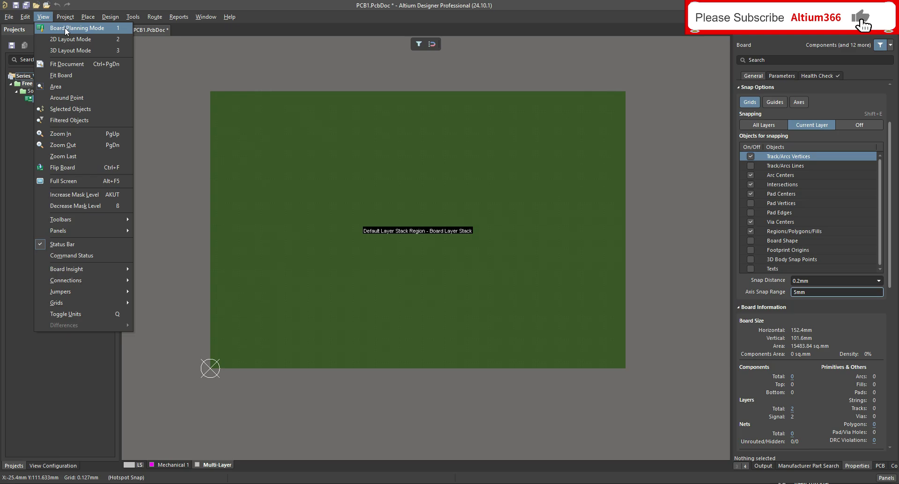
{"action": "key", "text": "Escape"}
{"action": "left_click", "coordinate": [110, 17]}
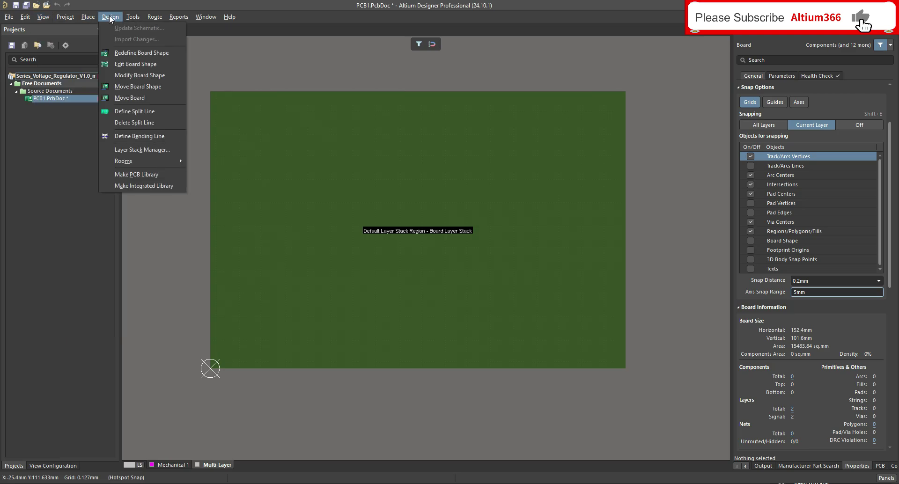
{"action": "left_click", "coordinate": [146, 66]}
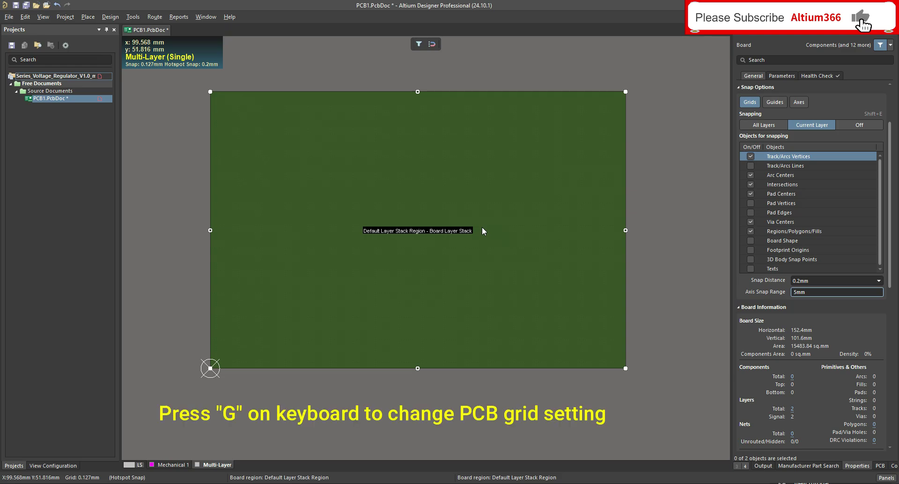
Step: Set the snap grid to 0.100 mm and slide the board's right edge inward to a width of about 47.4 mm
{"action": "key", "text": "g"}
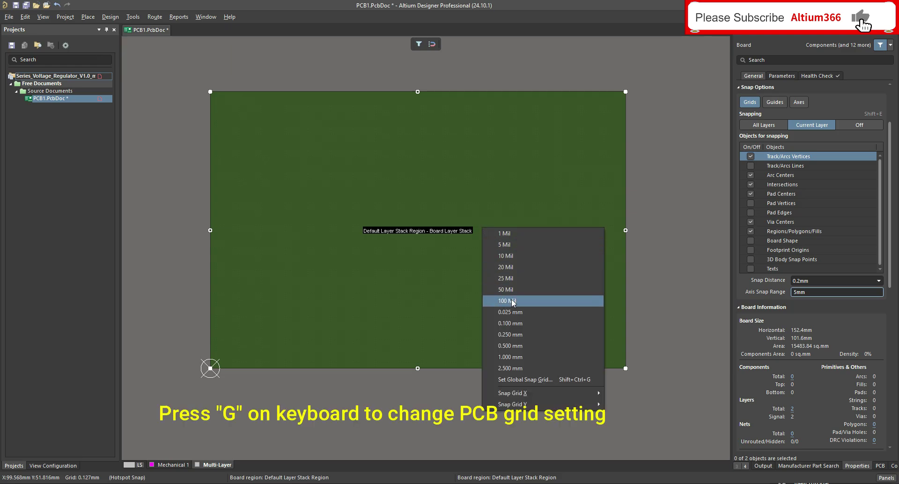
{"action": "left_click", "coordinate": [514, 328]}
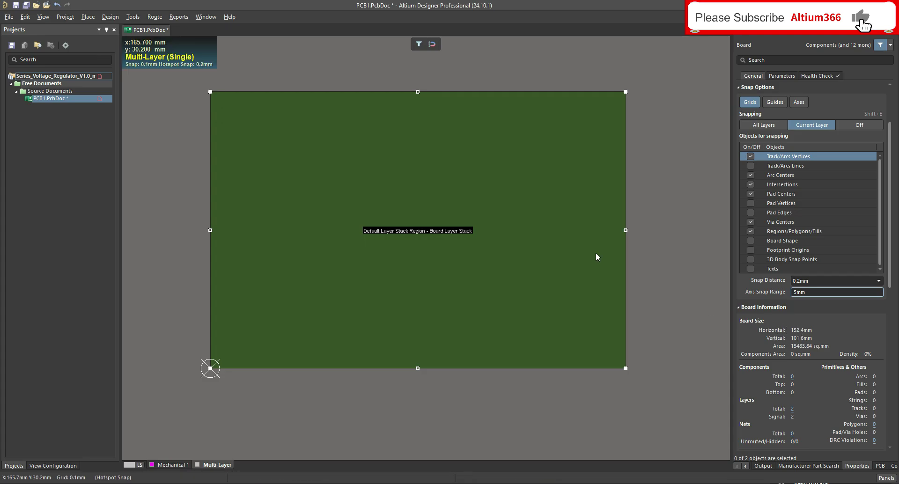
{"action": "left_click_drag", "start_coordinate": [625, 229], "coordinate": [339, 235]}
{"action": "scroll", "coordinate": [312, 262], "scroll_direction": "up", "scroll_amount": 3, "text": "ctrl"}
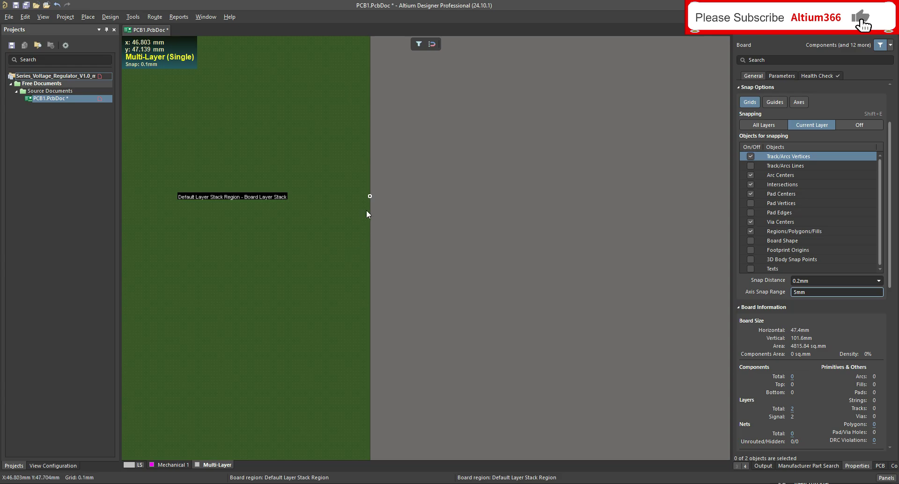
{"action": "scroll", "coordinate": [369, 199], "scroll_direction": "up", "scroll_amount": 3, "text": "ctrl"}
{"action": "scroll", "coordinate": [357, 220], "scroll_direction": "down", "scroll_amount": 1, "text": "ctrl"}
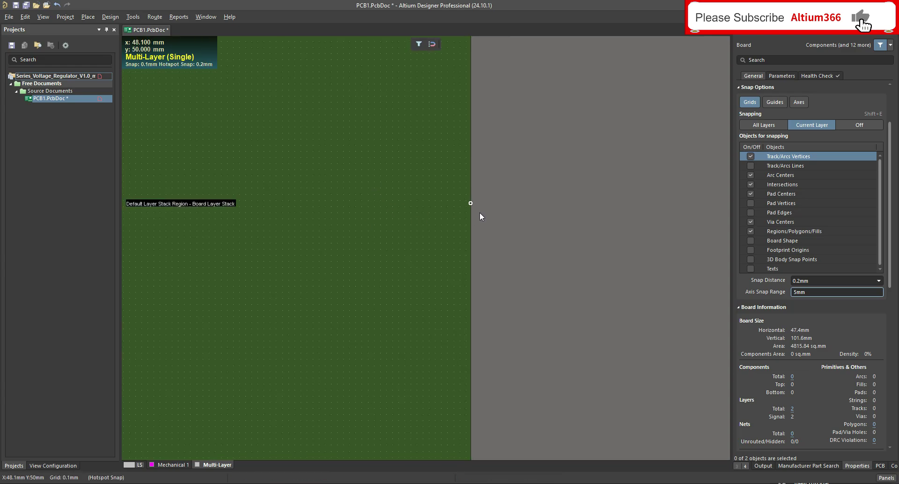
{"action": "scroll", "coordinate": [413, 234], "scroll_direction": "down", "scroll_amount": 2, "text": "ctrl"}
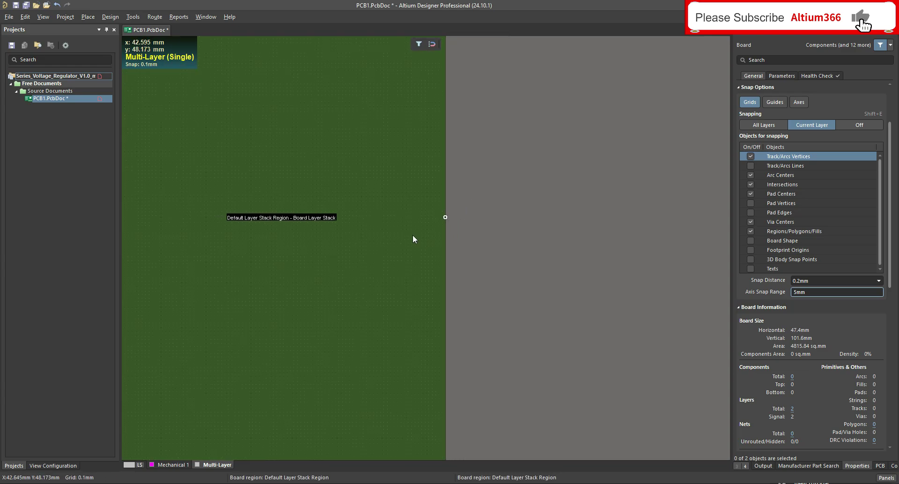
{"action": "scroll", "coordinate": [416, 236], "scroll_direction": "down", "scroll_amount": 1, "text": "ctrl"}
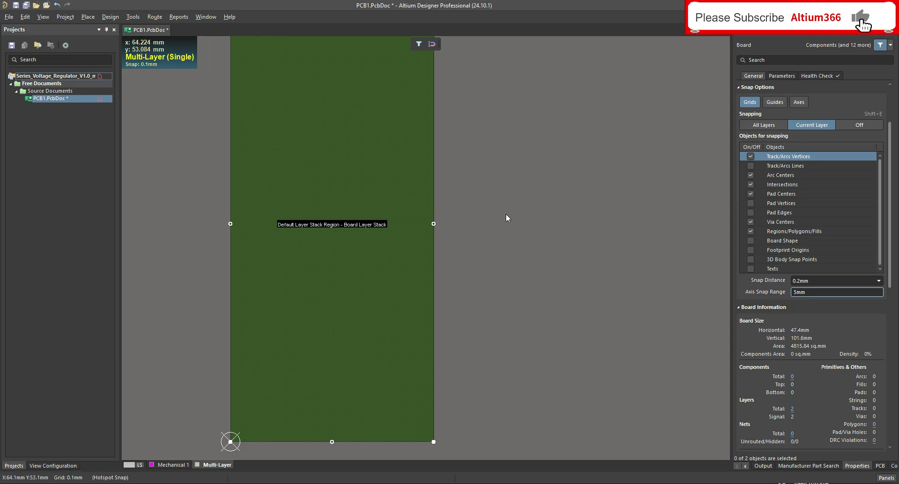
{"action": "scroll", "coordinate": [510, 221], "scroll_direction": "up", "scroll_amount": 1, "text": "ctrl"}
{"action": "scroll", "coordinate": [410, 227], "scroll_direction": "up", "scroll_amount": 2, "text": "ctrl"}
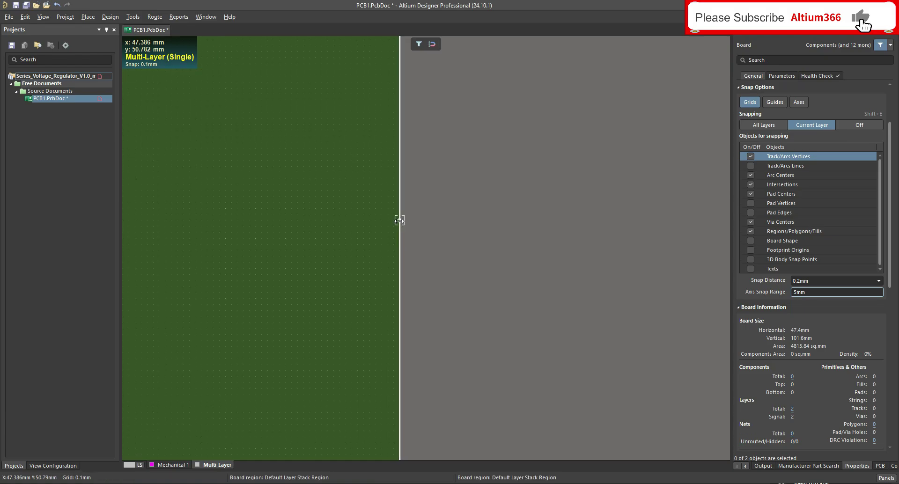
Step: Undo the vertex pulled out of the right edge, then slide the whole edge outward to a board width of 55 mm
{"action": "left_click_drag", "start_coordinate": [399, 220], "coordinate": [482, 233]}
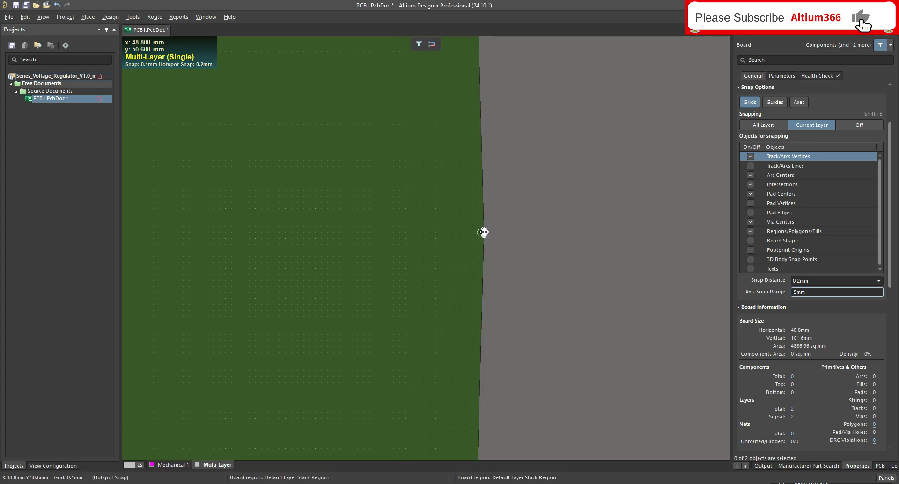
{"action": "key", "text": "ctrl+z"}
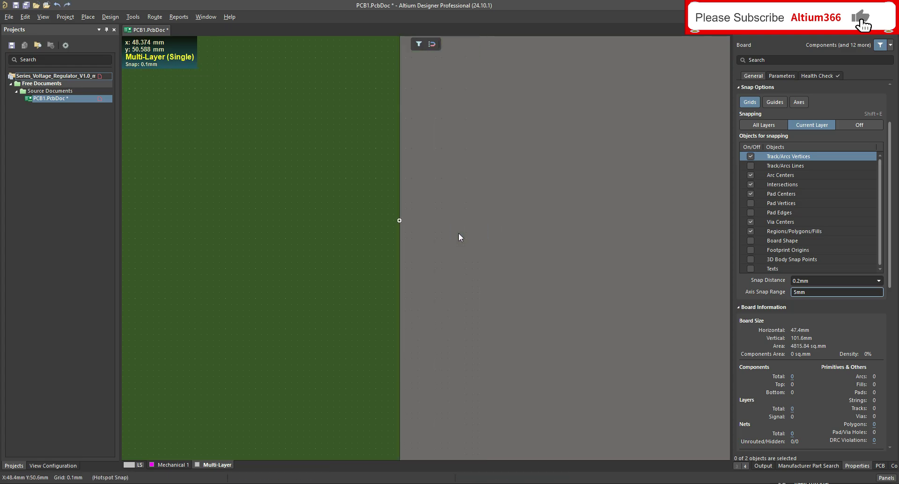
{"action": "left_click_drag", "start_coordinate": [399, 220], "coordinate": [680, 221]}
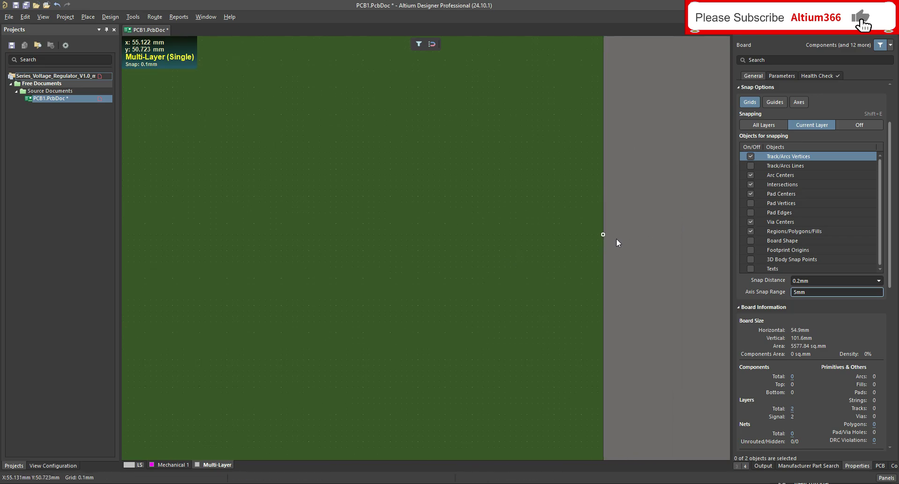
{"action": "left_click_drag", "start_coordinate": [644, 229], "coordinate": [652, 230]}
Step: Slide the board's top edge downward in two moves to reduce the board height to about 38.2 mm
{"action": "scroll", "coordinate": [650, 234], "scroll_direction": "down", "scroll_amount": 5, "text": "ctrl"}
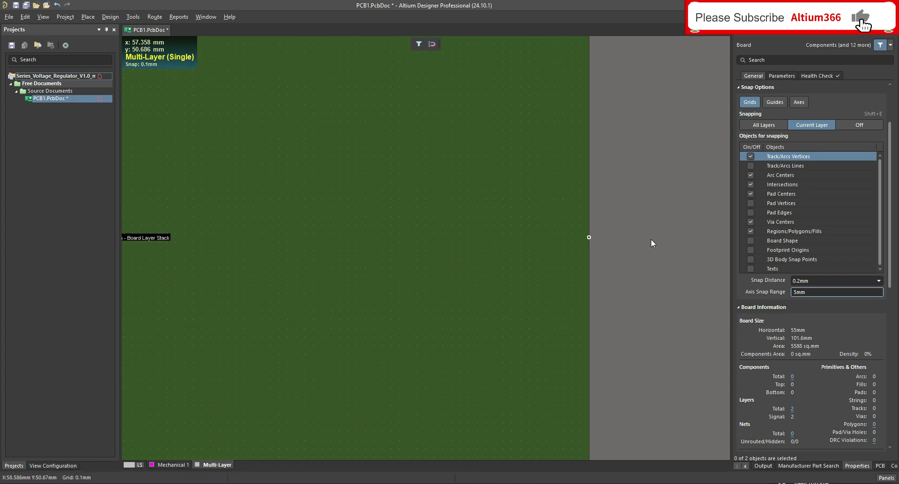
{"action": "scroll", "coordinate": [558, 102], "scroll_direction": "up", "scroll_amount": 3, "text": "ctrl"}
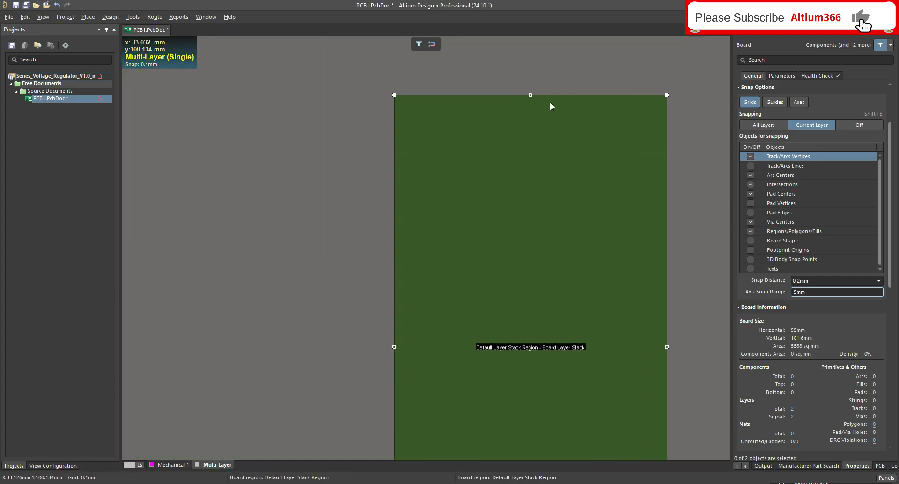
{"action": "left_click_drag", "start_coordinate": [552, 95], "coordinate": [550, 338]}
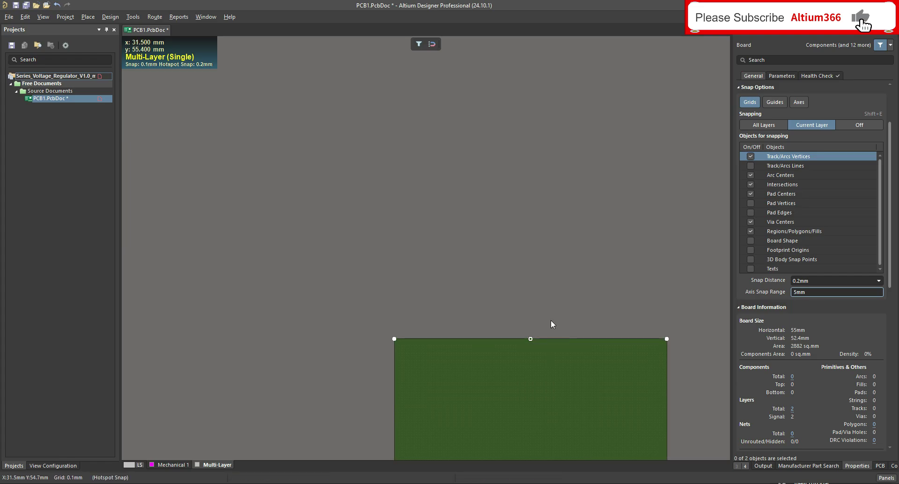
{"action": "scroll", "coordinate": [550, 258], "scroll_direction": "down", "scroll_amount": 3}
{"action": "scroll", "coordinate": [550, 258], "scroll_direction": "up", "scroll_amount": 3, "text": "ctrl"}
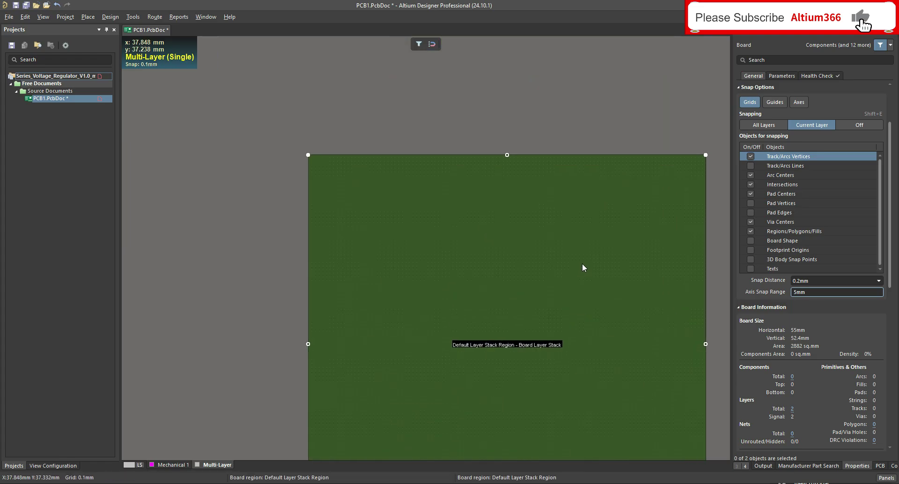
{"action": "left_click_drag", "start_coordinate": [499, 145], "coordinate": [510, 256]}
{"action": "scroll", "coordinate": [514, 259], "scroll_direction": "down", "scroll_amount": 2}
{"action": "scroll", "coordinate": [514, 262], "scroll_direction": "down", "scroll_amount": 1}
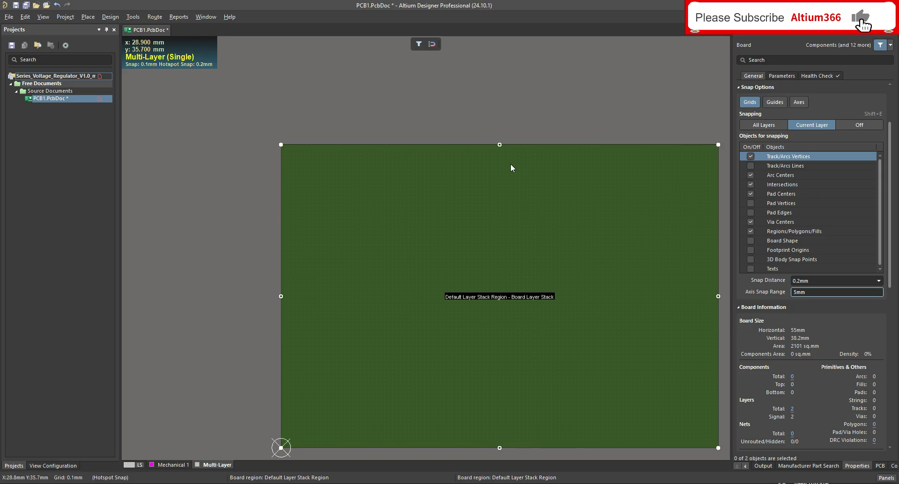
Step: Slide the board's top edge back up and adjust it to a board height of about 44.8 mm
{"action": "scroll", "coordinate": [535, 189], "scroll_direction": "up", "scroll_amount": 1}
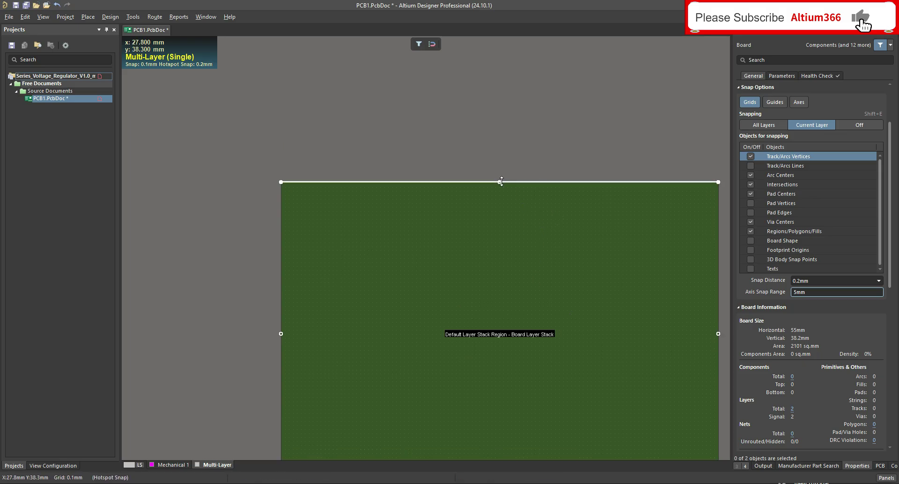
{"action": "left_click_drag", "start_coordinate": [501, 181], "coordinate": [501, 133]}
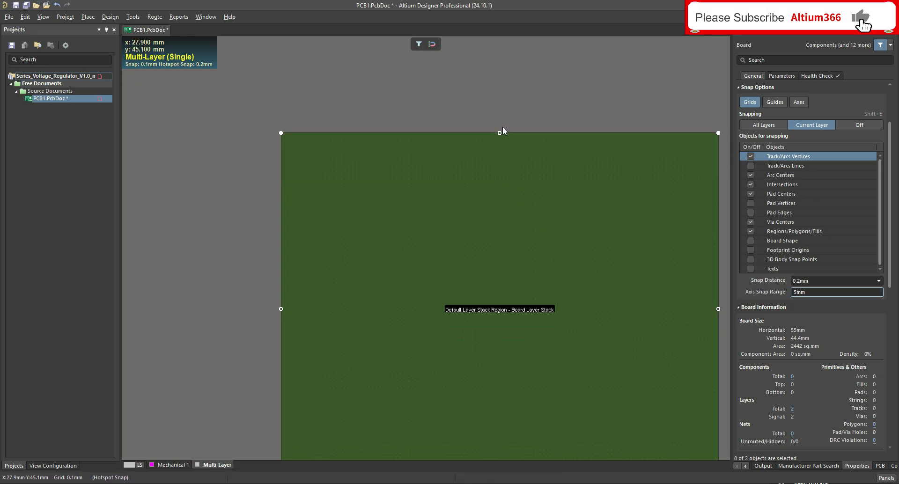
{"action": "left_click", "coordinate": [500, 133]}
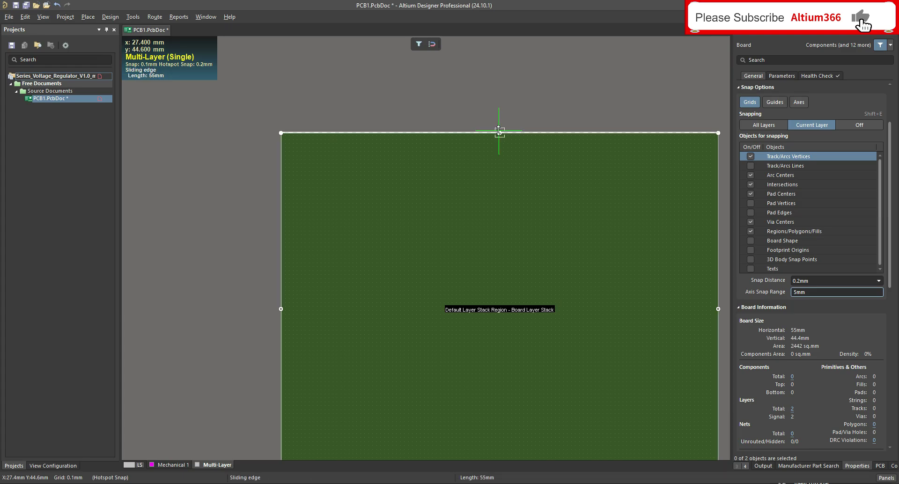
{"action": "left_click", "coordinate": [499, 125]}
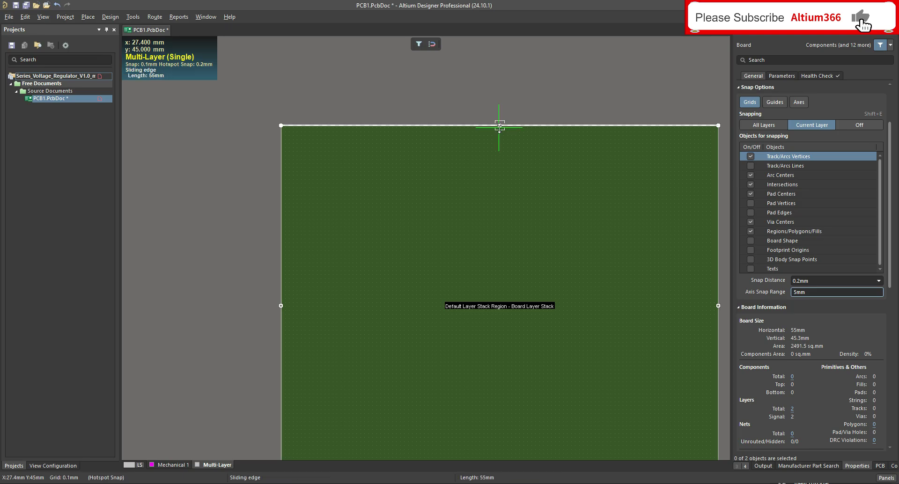
{"action": "left_click", "coordinate": [500, 125]}
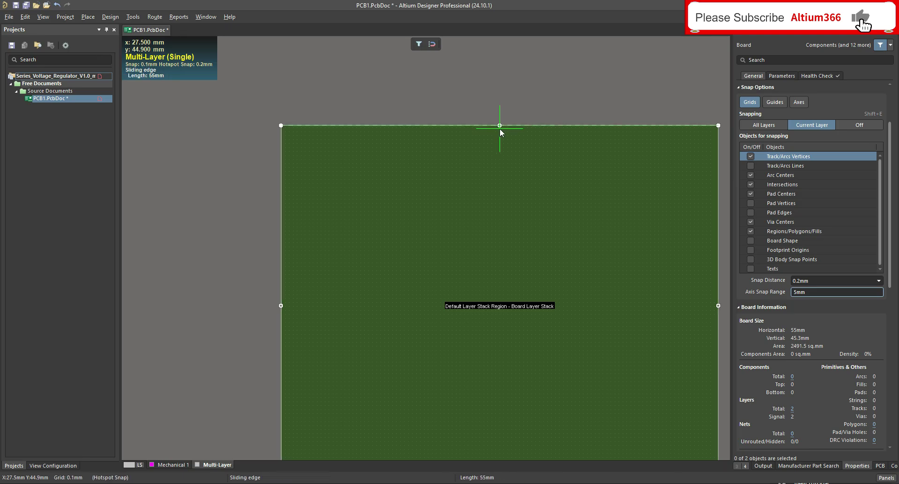
{"action": "left_click", "coordinate": [500, 130]}
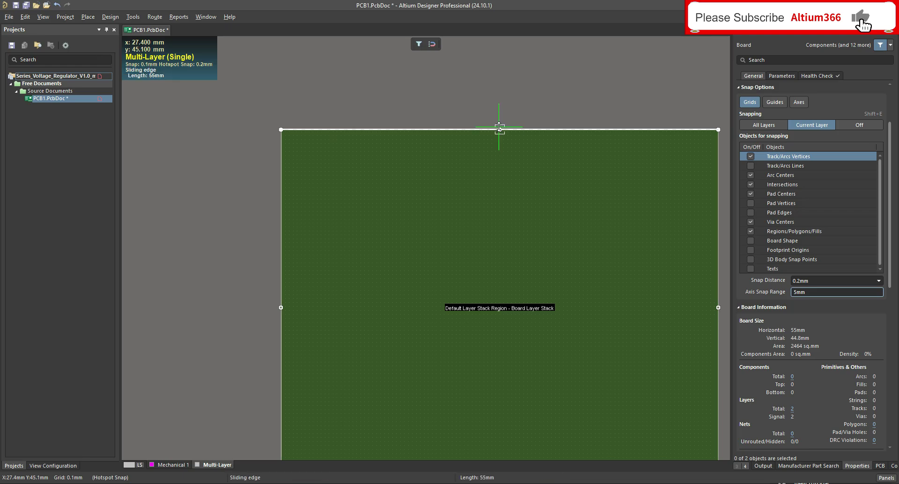
Step: Slide the board's top edge until the board height is 45 mm
{"action": "scroll", "coordinate": [514, 116], "scroll_direction": "up", "scroll_amount": 2, "text": "ctrl"}
{"action": "scroll", "coordinate": [472, 136], "scroll_direction": "up", "scroll_amount": 2, "text": "ctrl"}
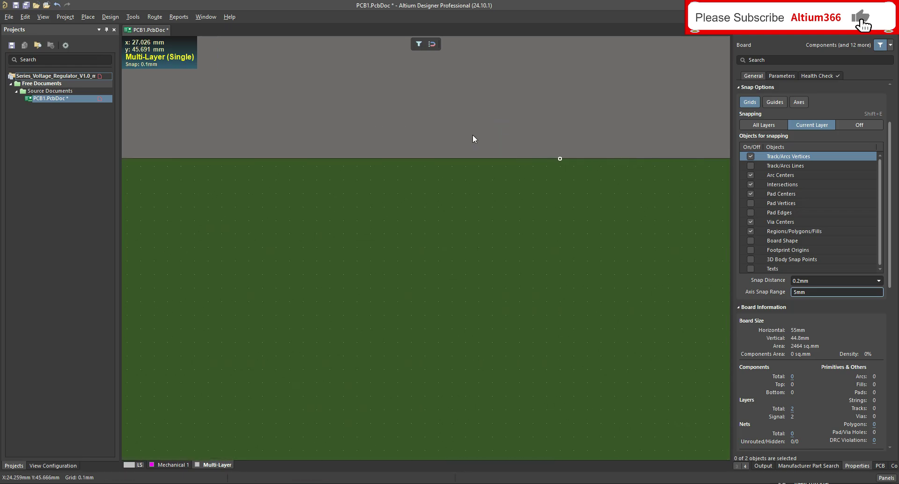
{"action": "left_click", "coordinate": [588, 169]}
{"action": "left_click", "coordinate": [589, 159]}
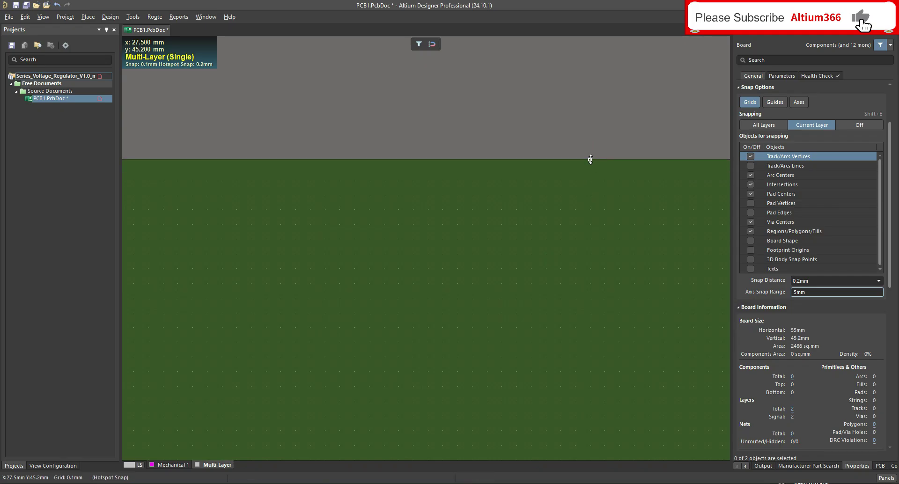
{"action": "left_click", "coordinate": [589, 159]}
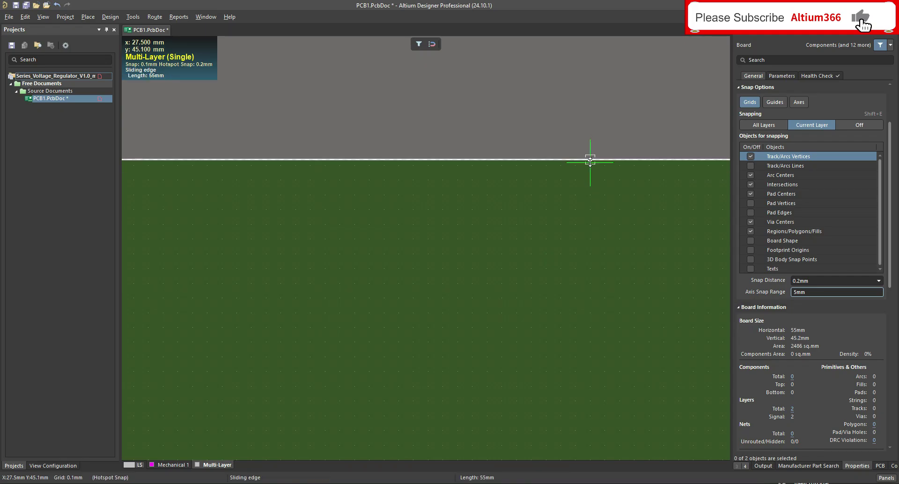
{"action": "left_click", "coordinate": [590, 166]}
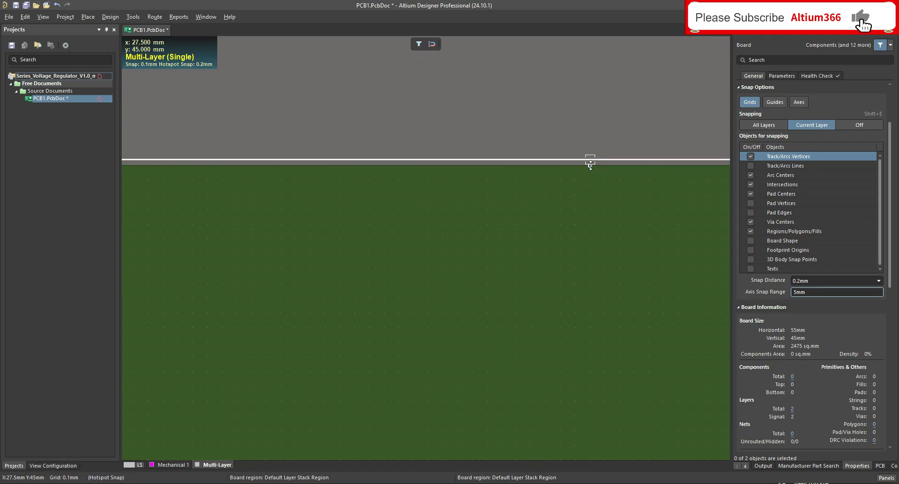
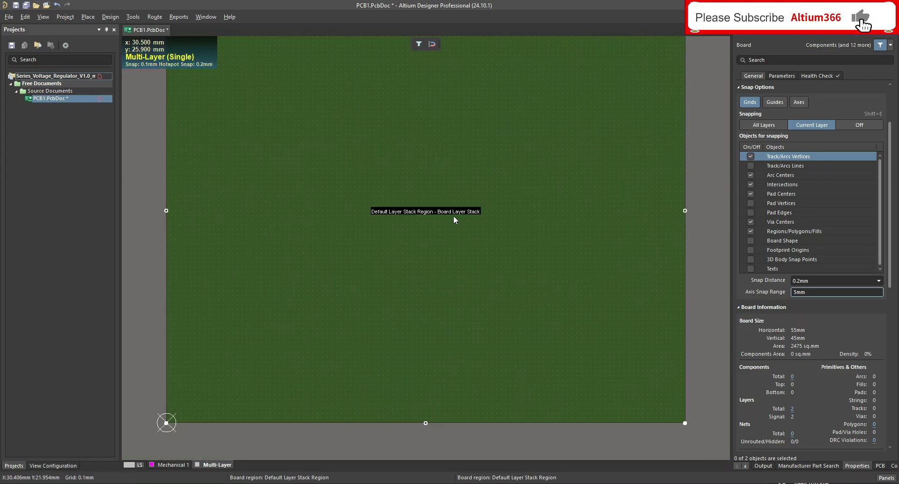
Step: Save the PCB document on the Data (E:) drive as Projectnumber_PCBname_date_ModificatiobID_Version_Temp1.PcbDoc
{"action": "key", "text": "ctrl+s"}
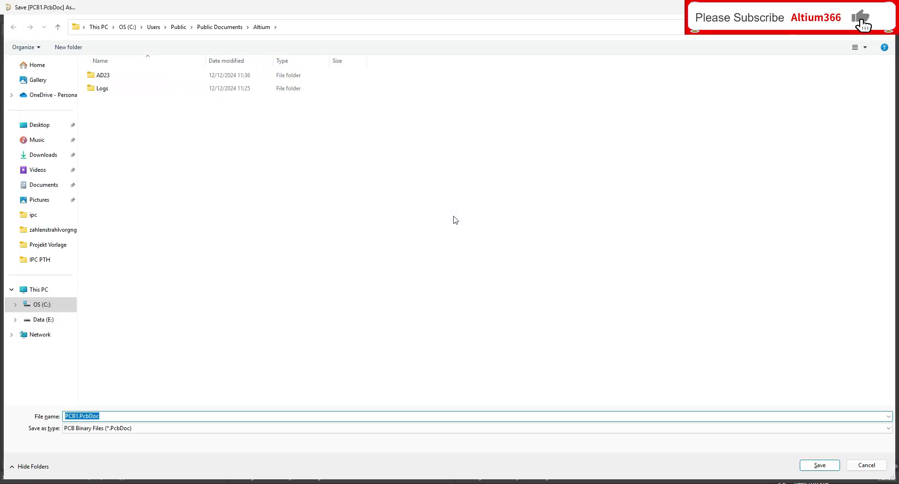
{"action": "left_click", "coordinate": [42, 319]}
{"action": "left_click", "coordinate": [78, 416]}
{"action": "key", "text": "BackSpace"}
{"action": "key", "text": "BackSpace"}
{"action": "key", "text": "BackSpace"}
{"action": "key", "text": "BackSpace"}
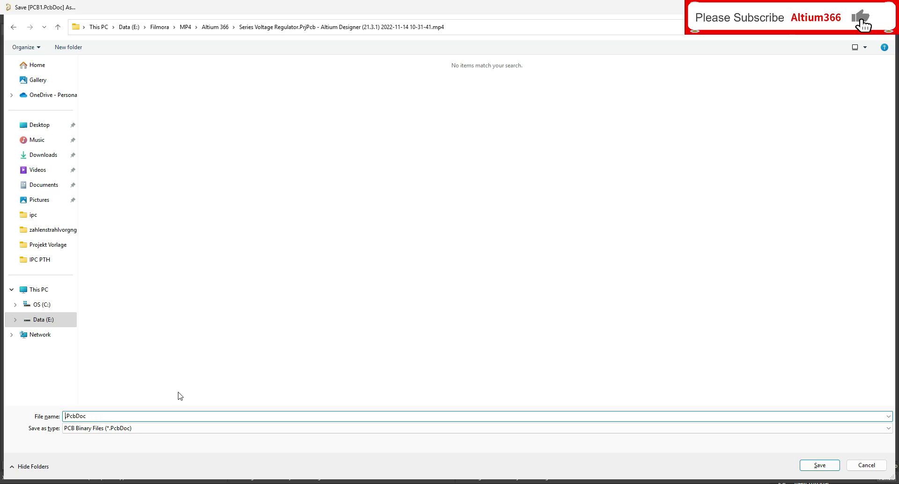
{"action": "type", "text": "Projectnumber_PCBname_date_Modif"}
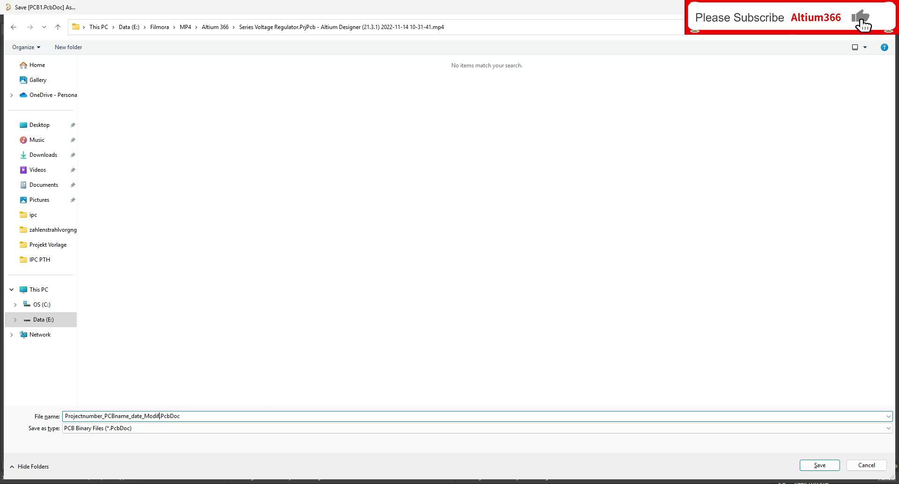
{"action": "type", "text": "icatiobl"}
{"action": "type", "text": "D_Version_Temp1"}
{"action": "key", "text": "Return"}
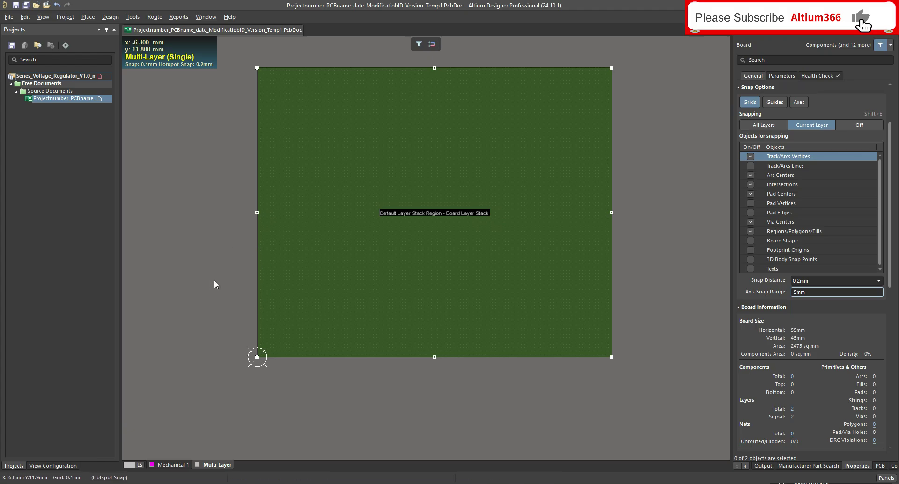
Step: Switch the board from planning mode to 2D Layout Mode
{"action": "key", "text": "2"}
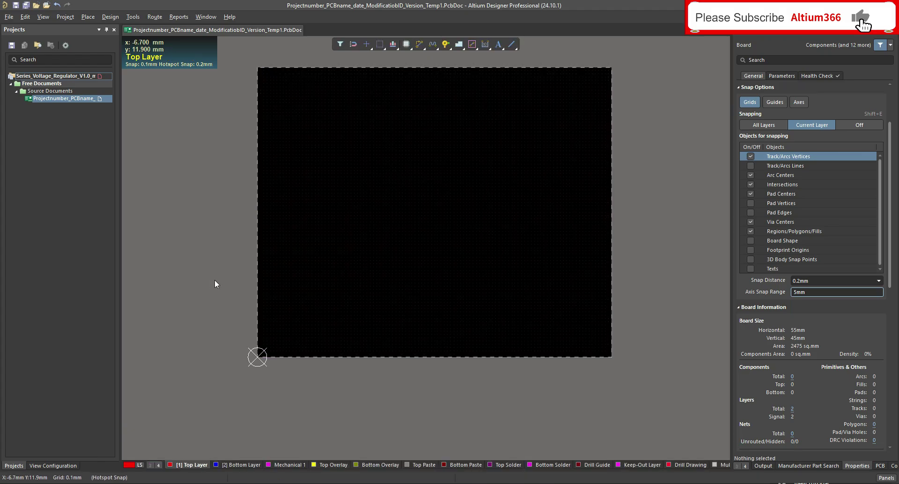
{"action": "left_click", "coordinate": [23, 16]}
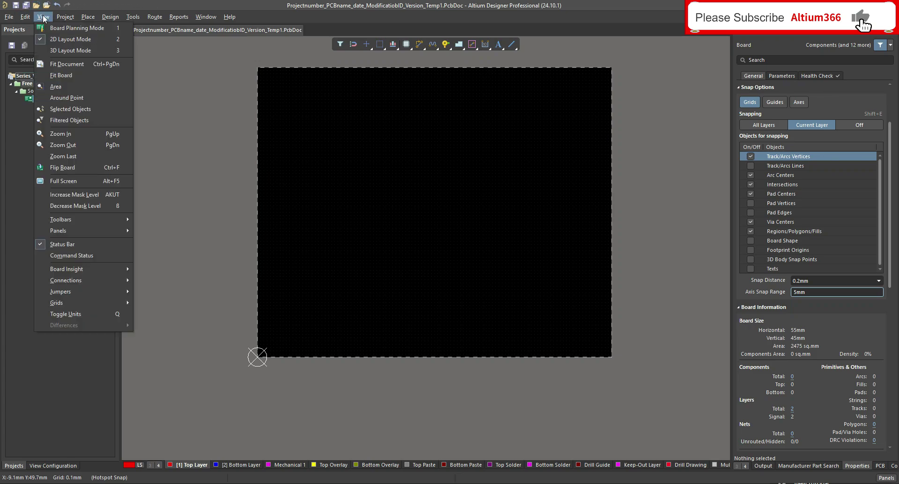
{"action": "mouse_move", "coordinate": [60, 18]}
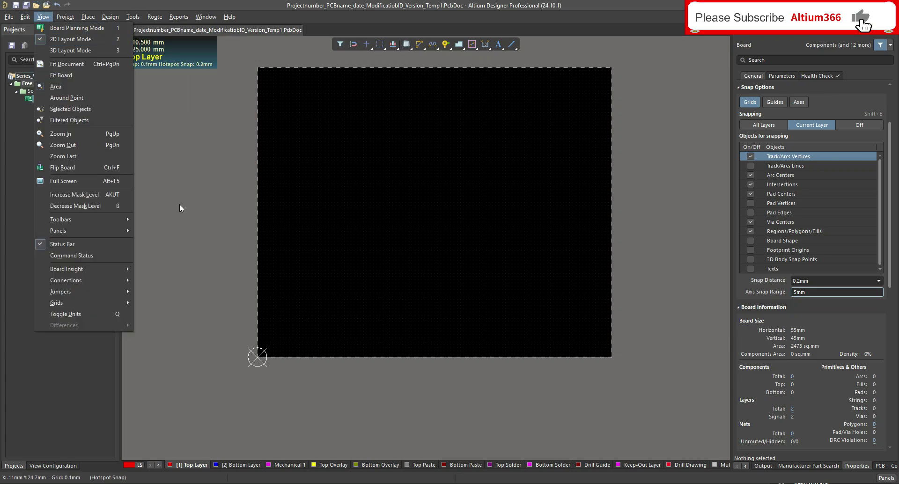
{"action": "left_click", "coordinate": [199, 224]}
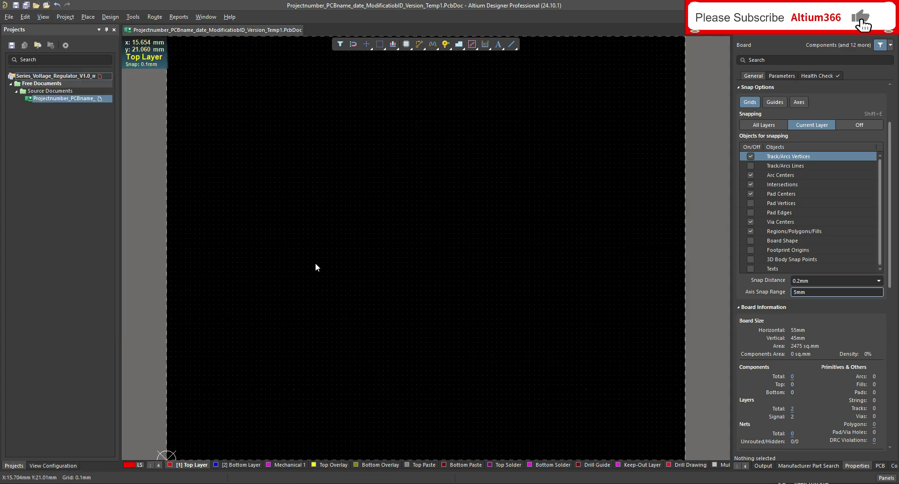
{"action": "scroll", "coordinate": [291, 239], "scroll_direction": "up", "scroll_amount": 1, "text": "ctrl"}
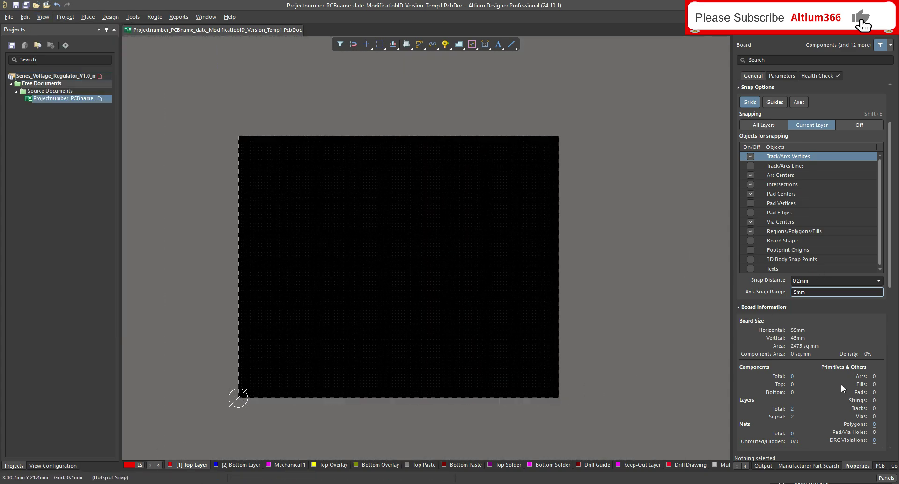
Step: Place two Tooling Hole 3mm components from Integrated_Library THT.IntLib side by side, outside the board near its lower right corner
{"action": "left_click", "coordinate": [745, 467]}
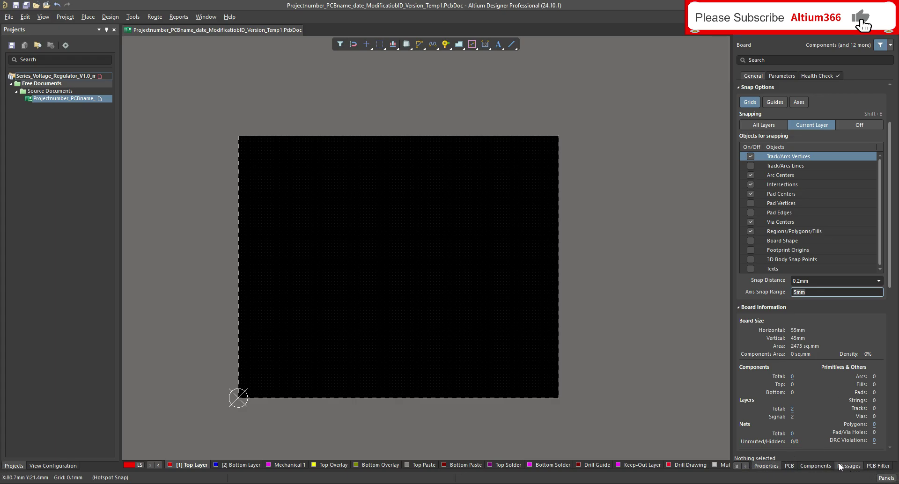
{"action": "scroll", "coordinate": [468, 364], "scroll_direction": "down", "scroll_amount": 5}
{"action": "scroll", "coordinate": [405, 358], "scroll_direction": "up", "scroll_amount": 5}
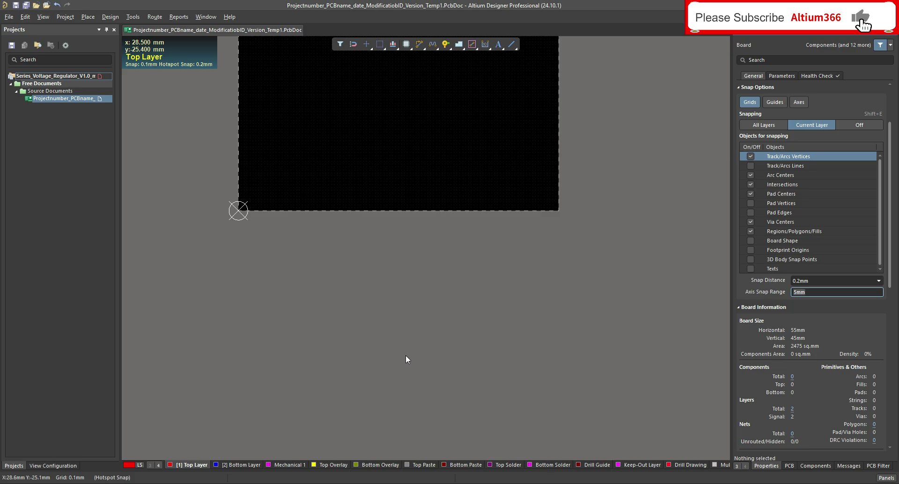
{"action": "left_click", "coordinate": [824, 466]}
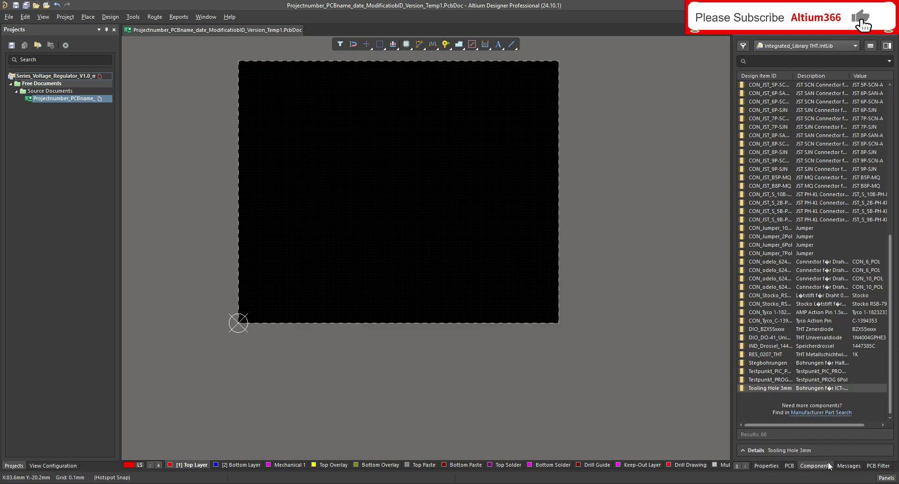
{"action": "scroll", "coordinate": [828, 276], "scroll_direction": "down", "scroll_amount": 1}
{"action": "left_click_drag", "start_coordinate": [773, 384], "coordinate": [600, 309]}
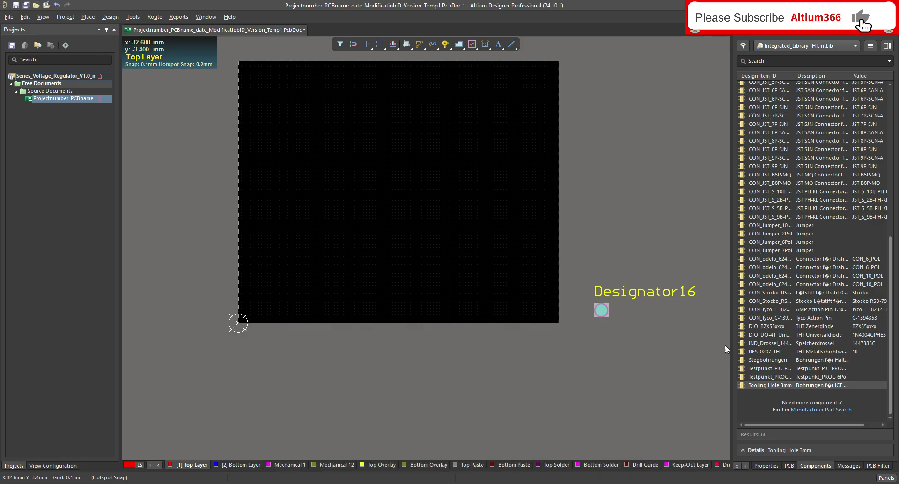
{"action": "left_click_drag", "start_coordinate": [767, 385], "coordinate": [633, 310]}
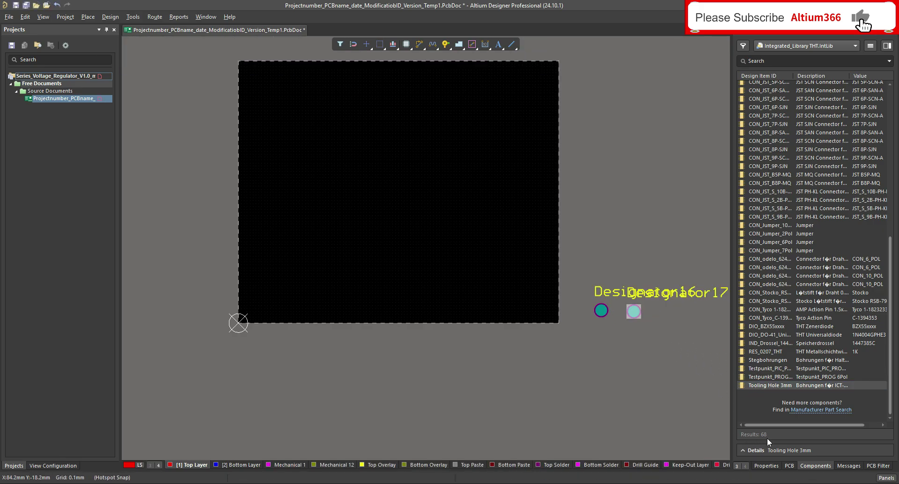
Step: Place two Fiducial Marker components from Integrated Library SMD.IntLib beside the tooling holes
{"action": "left_click", "coordinate": [845, 43]}
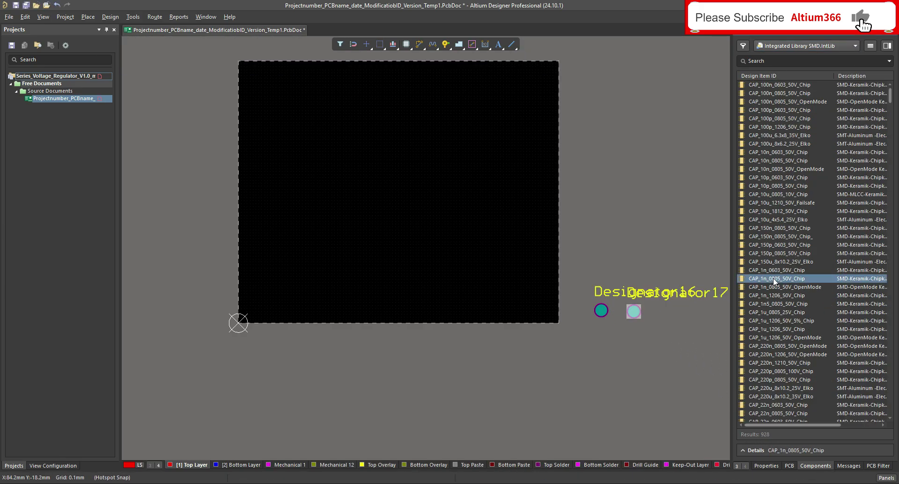
{"action": "left_click", "coordinate": [773, 278]}
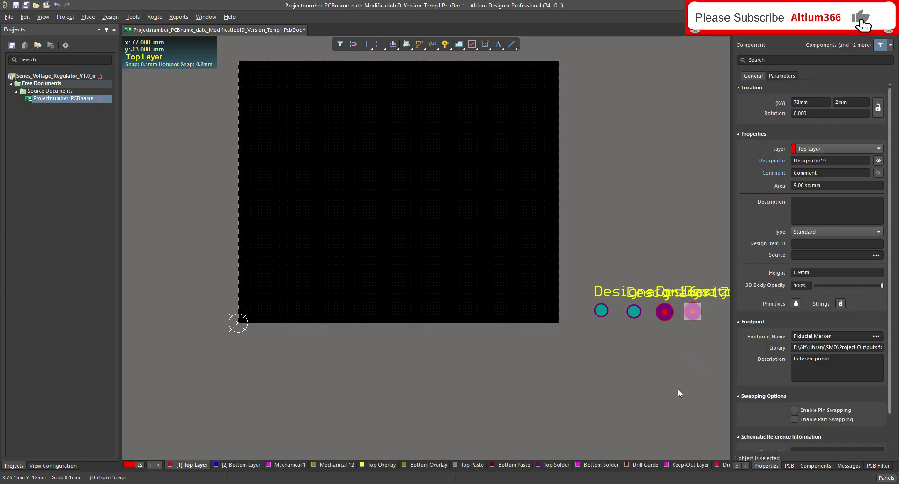
{"action": "left_click", "coordinate": [678, 389]}
{"action": "scroll", "coordinate": [690, 341], "scroll_direction": "up", "scroll_amount": 2, "text": "ctrl"}
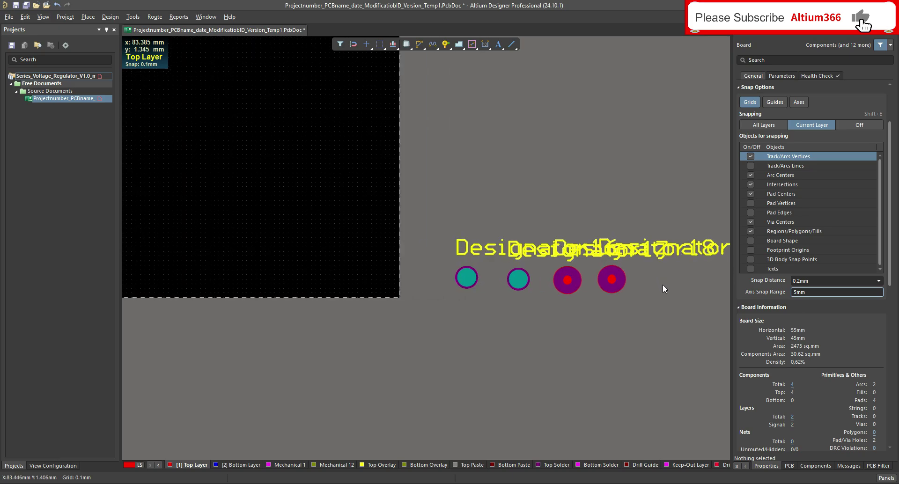
Step: Change the designator text of the first tooling hole to TH1
{"action": "double_click", "coordinate": [466, 277]}
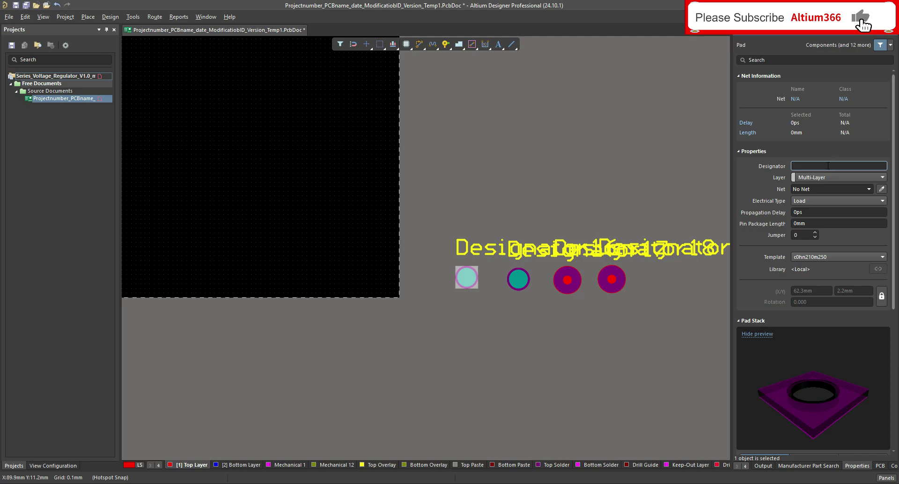
{"action": "left_click", "coordinate": [515, 218]}
{"action": "left_click", "coordinate": [483, 249]}
{"action": "left_click", "coordinate": [840, 156]}
{"action": "double_click", "coordinate": [841, 156]}
{"action": "type", "text": "TH1"}
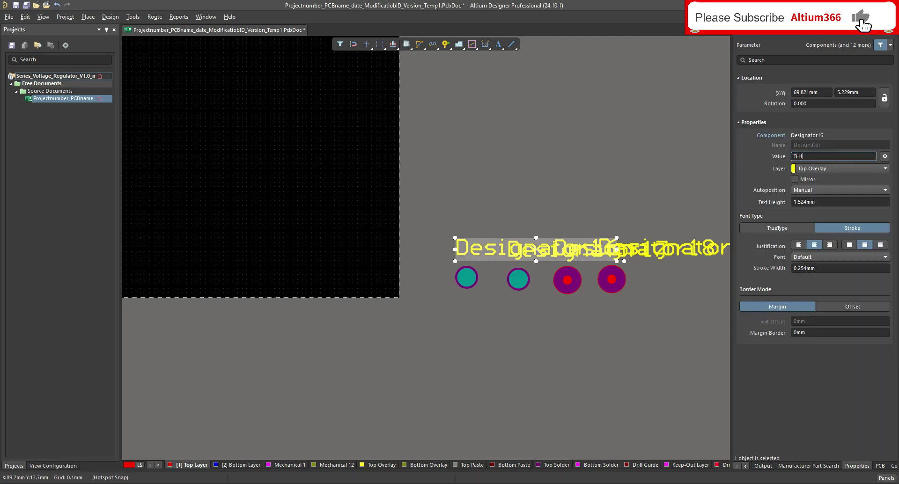
{"action": "key", "text": "Return"}
Step: Change the designator text of the second tooling hole to TH2
{"action": "left_click", "coordinate": [656, 252]}
{"action": "double_click", "coordinate": [796, 156]}
{"action": "type", "text": "TH2"}
{"action": "key", "text": "Return"}
Step: Change the first fiducial marker's designator text to FM1 and move the text directly above its marker
{"action": "left_click", "coordinate": [693, 248]}
{"action": "double_click", "coordinate": [810, 157]}
{"action": "type", "text": "FM1"}
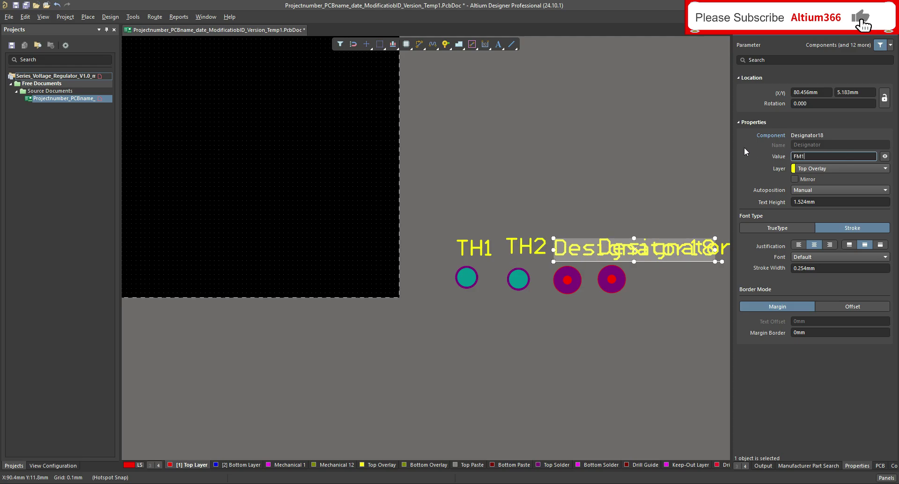
{"action": "key", "text": "Return"}
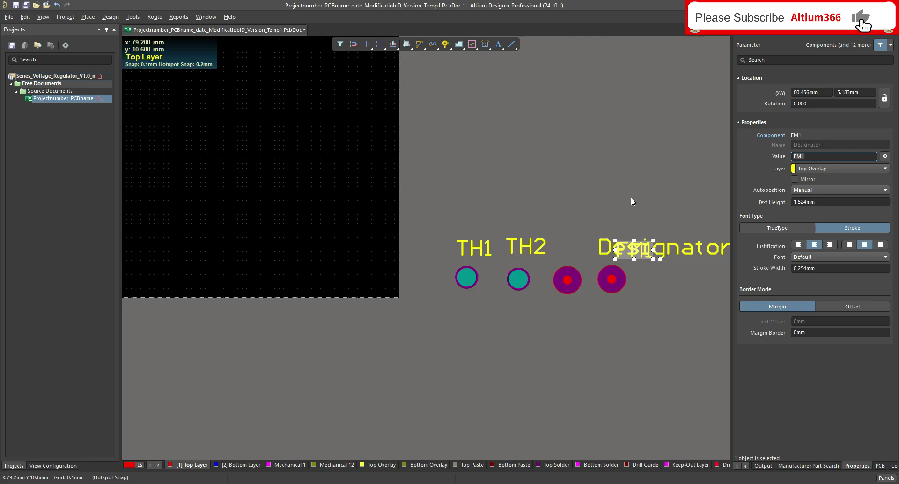
{"action": "left_click_drag", "start_coordinate": [631, 246], "coordinate": [578, 248]}
Step: Change the second fiducial marker's designator text to FM2
{"action": "left_click", "coordinate": [625, 252]}
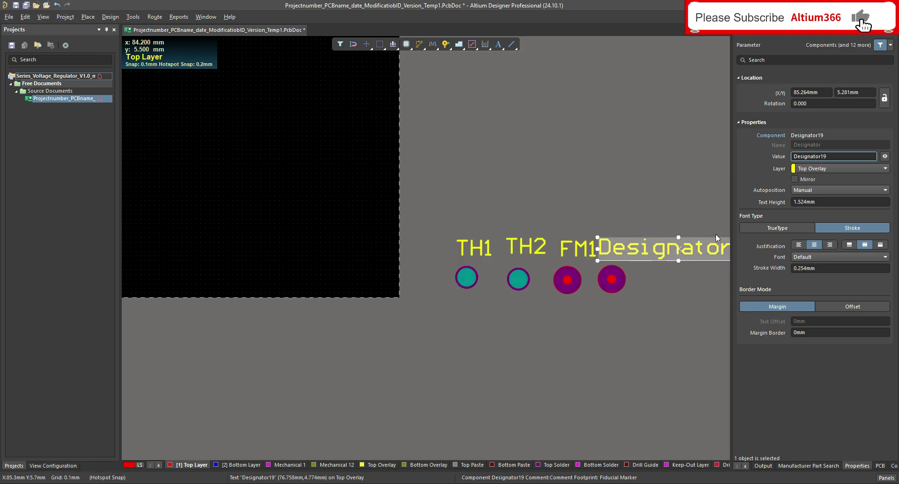
{"action": "double_click", "coordinate": [846, 157]}
{"action": "type", "text": "FM2"}
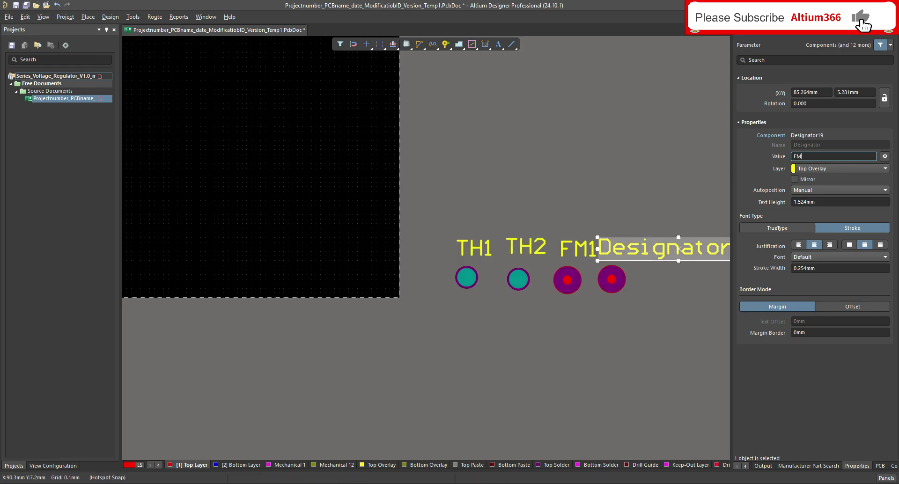
{"action": "key", "text": "Return"}
Step: Select both tooling holes and both fiducial markers and distribute them horizontally
{"action": "left_click_drag", "start_coordinate": [341, 246], "coordinate": [626, 323]}
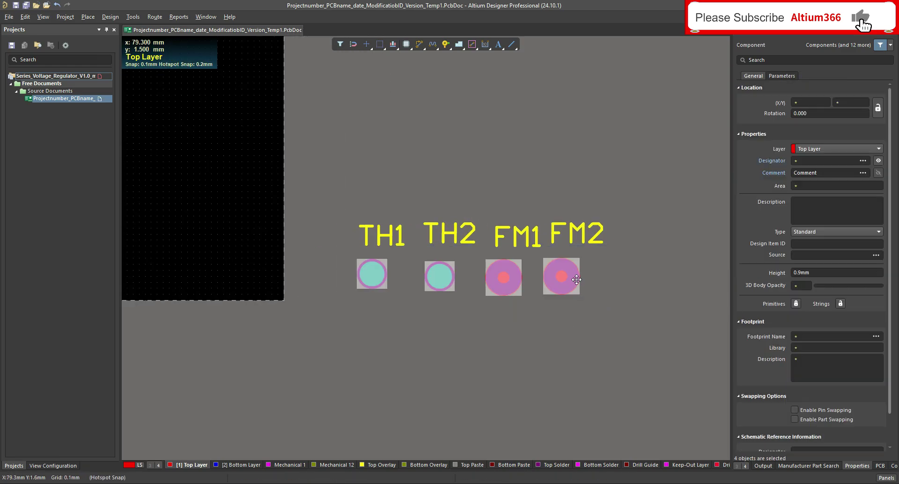
{"action": "right_click", "coordinate": [562, 273]}
{"action": "mouse_move", "coordinate": [618, 153]}
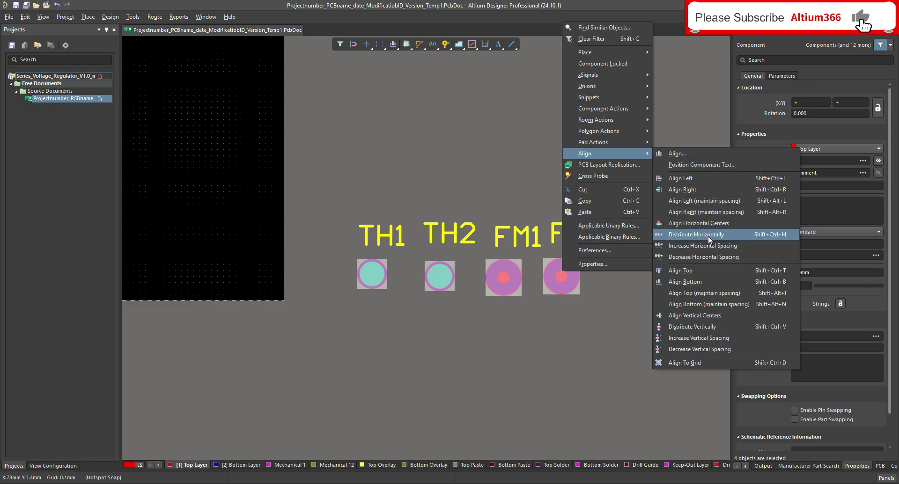
{"action": "left_click", "coordinate": [709, 238]}
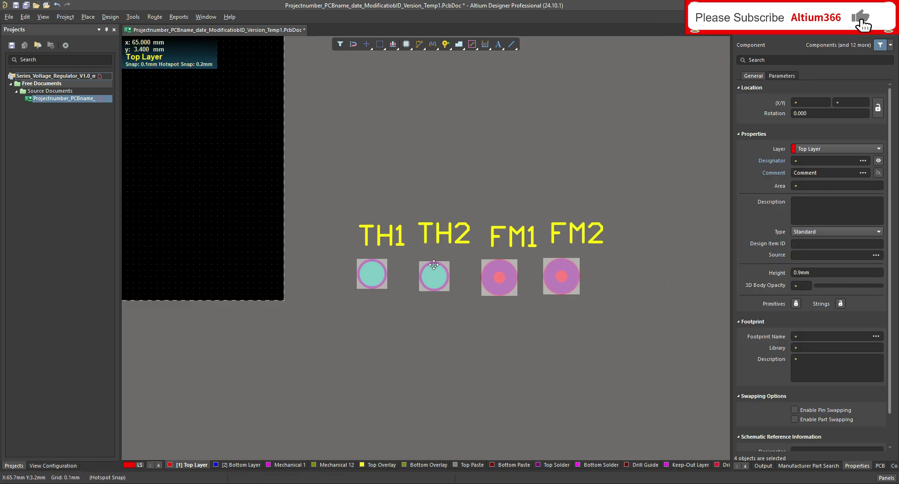
Step: Align the bottoms of the four selected tooling holes and fiducial markers, then clear the selection
{"action": "right_click", "coordinate": [497, 270]}
{"action": "mouse_move", "coordinate": [575, 153]}
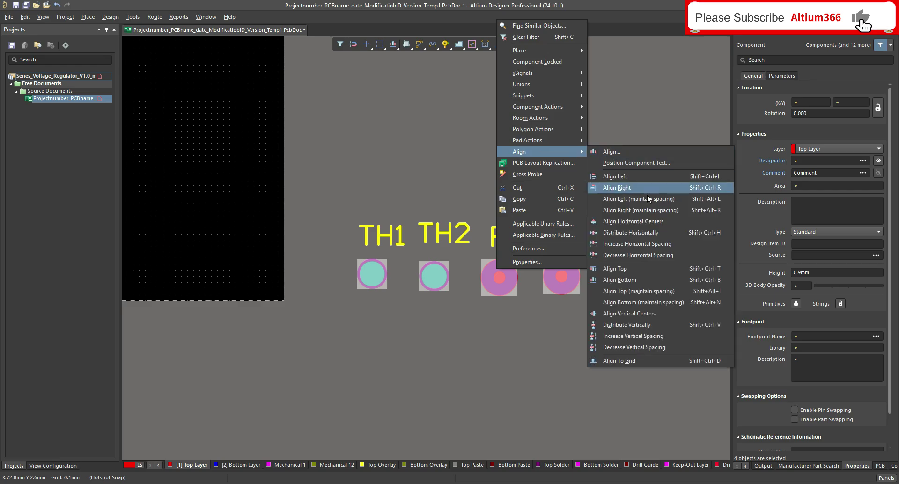
{"action": "left_click", "coordinate": [640, 280]}
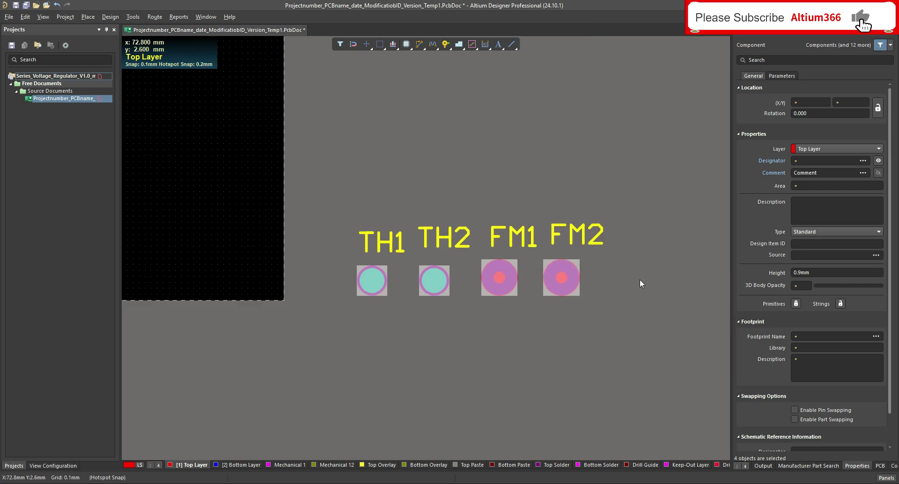
{"action": "left_click", "coordinate": [640, 267]}
{"action": "scroll", "coordinate": [637, 255], "scroll_direction": "down", "scroll_amount": 5, "text": "ctrl"}
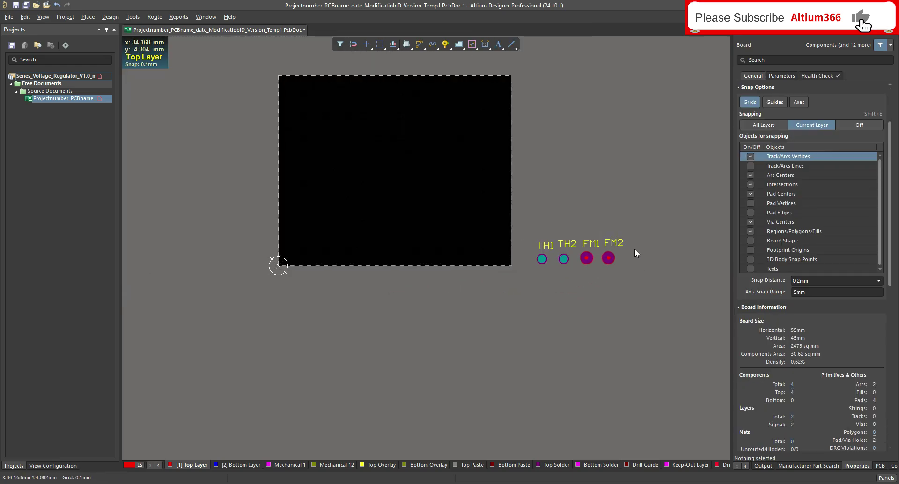
{"action": "scroll", "coordinate": [632, 248], "scroll_direction": "up", "scroll_amount": 6, "text": "ctrl"}
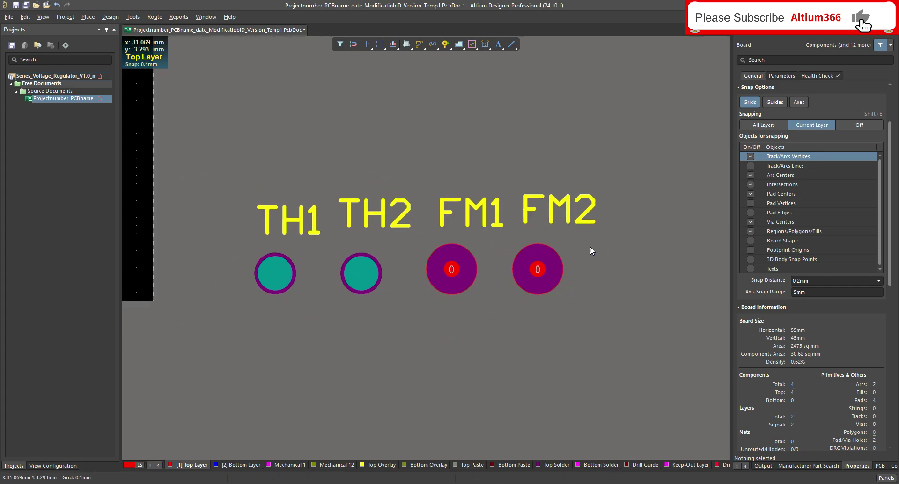
Step: Show the board's layer list in the view configuration
{"action": "scroll", "coordinate": [589, 248], "scroll_direction": "down", "scroll_amount": 3, "text": "ctrl"}
{"action": "scroll", "coordinate": [414, 187], "scroll_direction": "up", "scroll_amount": 5}
{"action": "scroll", "coordinate": [439, 201], "scroll_direction": "down", "scroll_amount": 4}
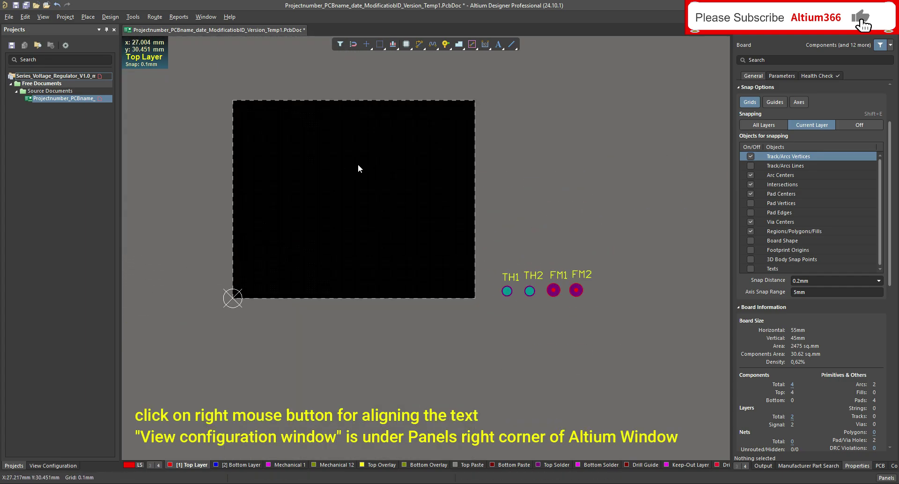
{"action": "scroll", "coordinate": [398, 173], "scroll_direction": "up", "scroll_amount": 2}
{"action": "scroll", "coordinate": [398, 172], "scroll_direction": "up", "scroll_amount": 1}
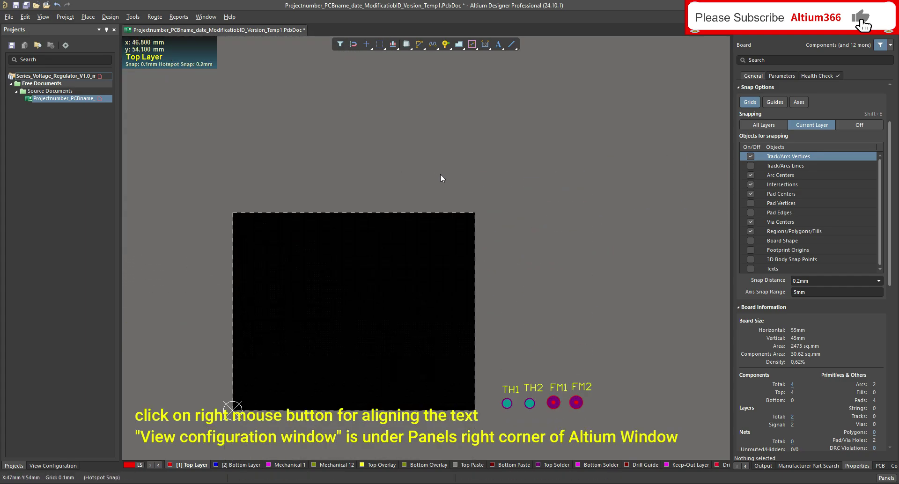
{"action": "scroll", "coordinate": [445, 188], "scroll_direction": "down", "scroll_amount": 1}
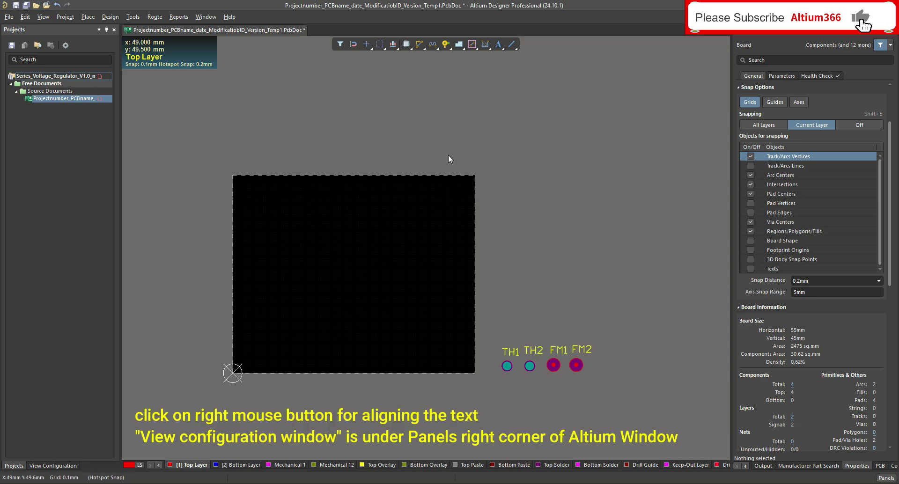
{"action": "left_click", "coordinate": [51, 465]}
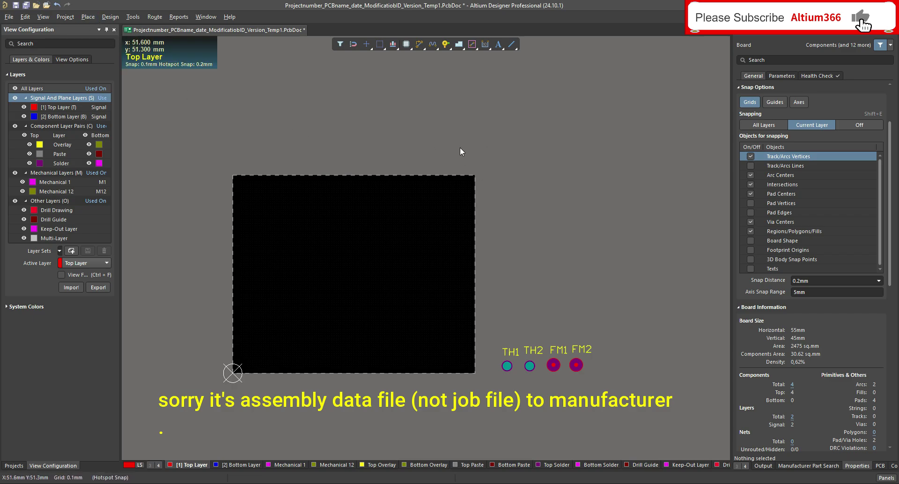
Step: Place a text string just above the board's upper-right corner and select it
{"action": "left_click", "coordinate": [89, 16]}
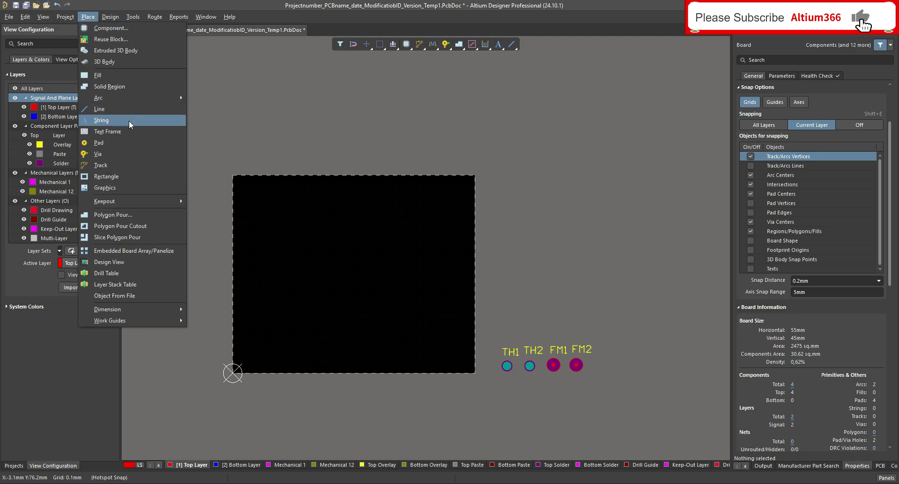
{"action": "left_click", "coordinate": [129, 120]}
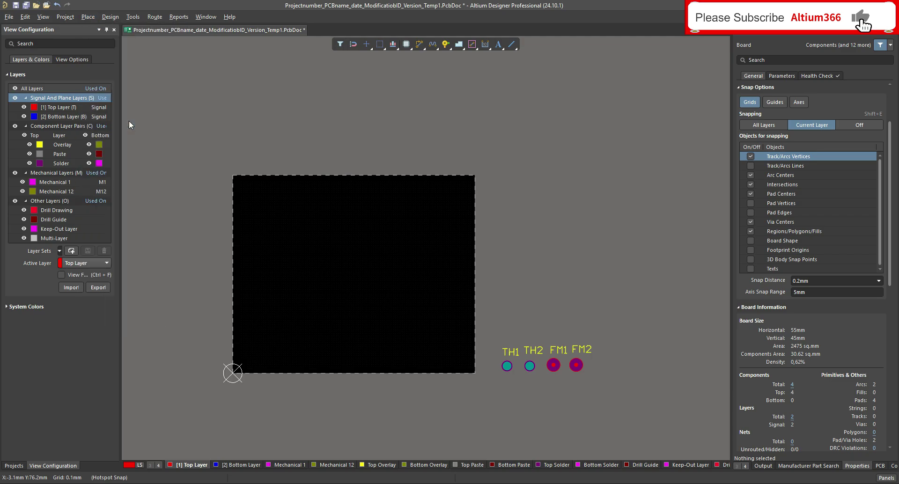
{"action": "left_click", "coordinate": [438, 160]}
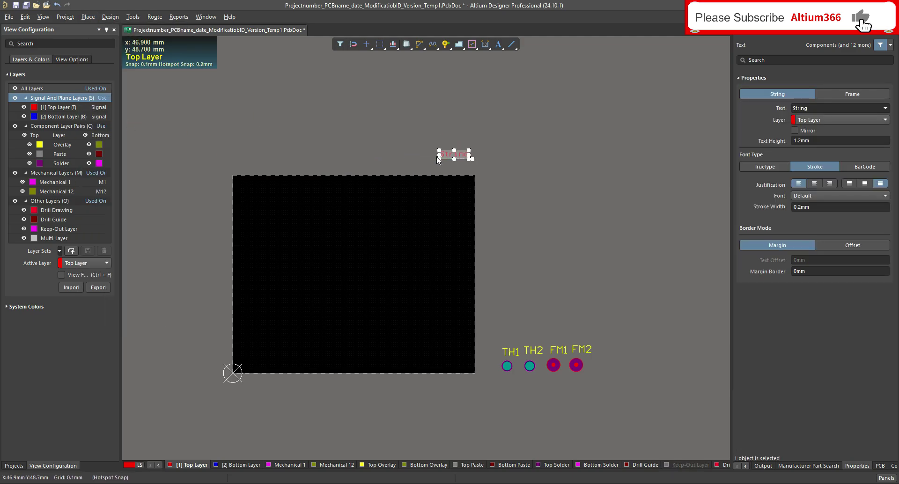
{"action": "right_click", "coordinate": [439, 158]}
{"action": "left_click", "coordinate": [465, 118]}
{"action": "left_click", "coordinate": [461, 153]}
Step: Set the new string's text to "Top overlay" and assign it to the Top Overlay layer
{"action": "left_click", "coordinate": [824, 153]}
{"action": "type", "text": "Top Layer"}
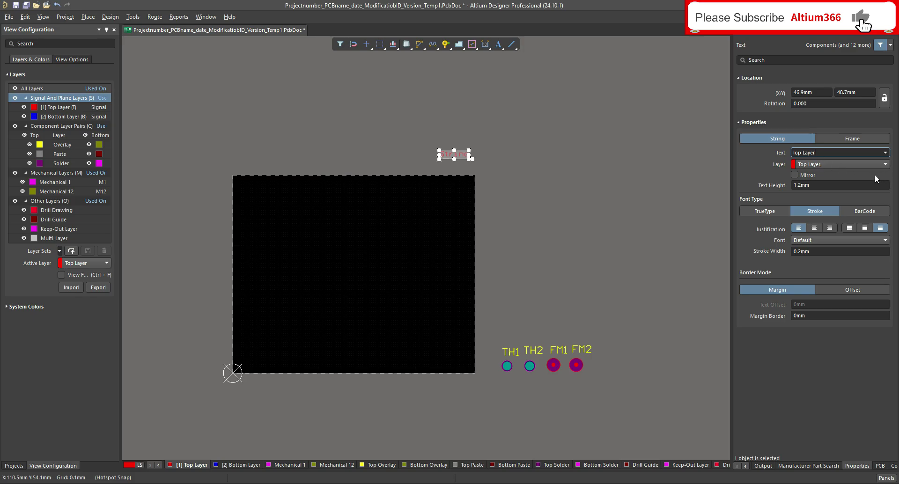
{"action": "left_click", "coordinate": [837, 163]}
{"action": "left_click", "coordinate": [837, 162]}
{"action": "left_click", "coordinate": [824, 151]}
{"action": "left_click", "coordinate": [828, 153]}
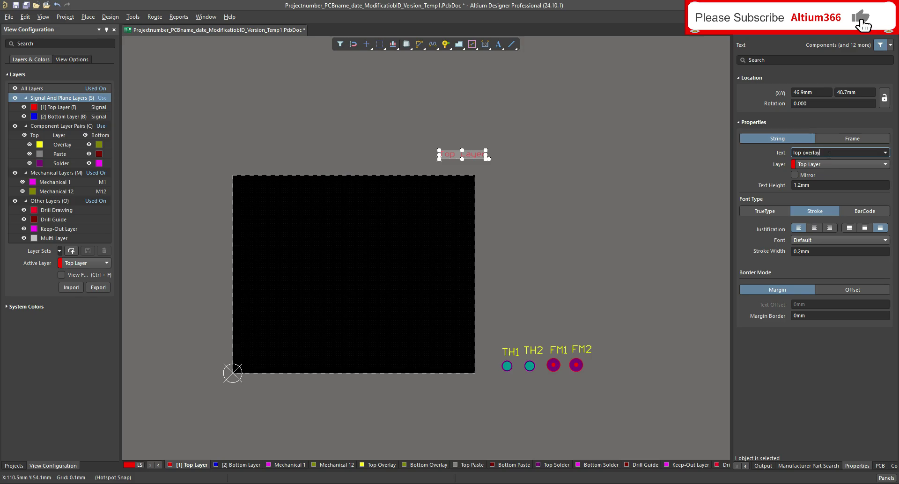
{"action": "left_click", "coordinate": [827, 167]}
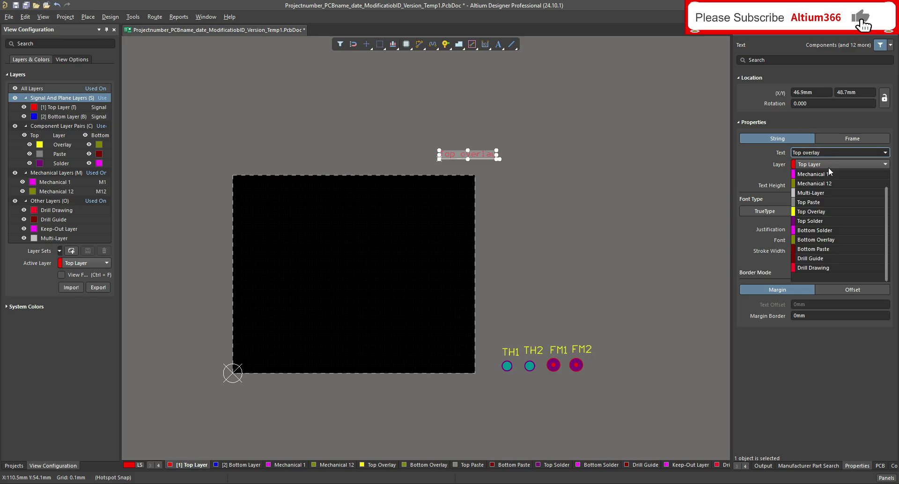
{"action": "left_click", "coordinate": [827, 210]}
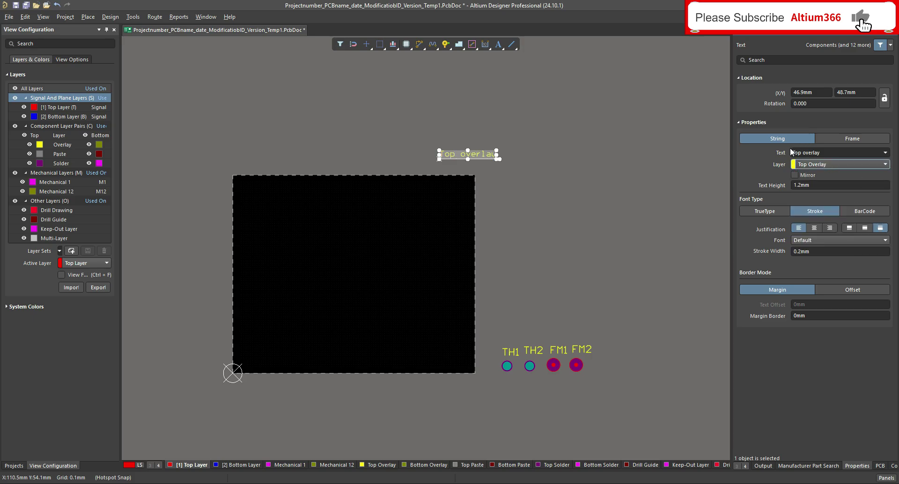
Step: Set the Top overlay label's text height to 2 mm and its font to bold TrueType
{"action": "left_click", "coordinate": [824, 187]}
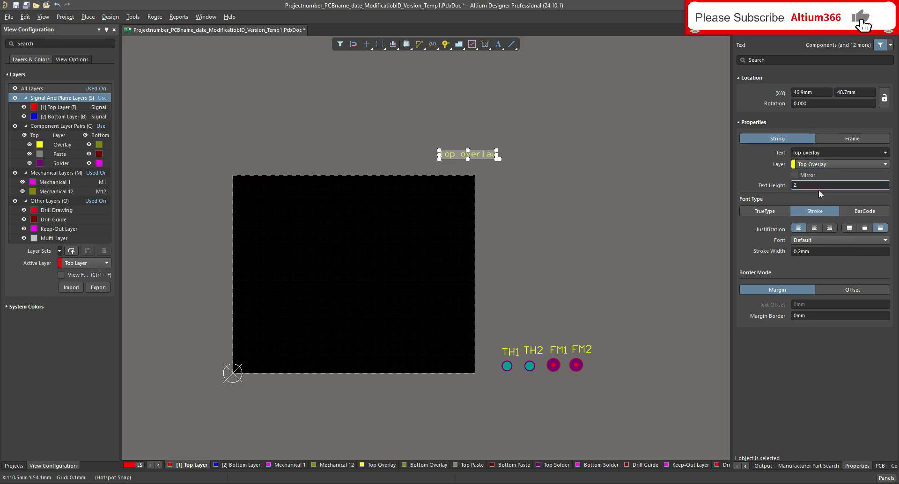
{"action": "type", "text": "2"}
{"action": "key", "text": "Return"}
{"action": "left_click", "coordinate": [764, 211]}
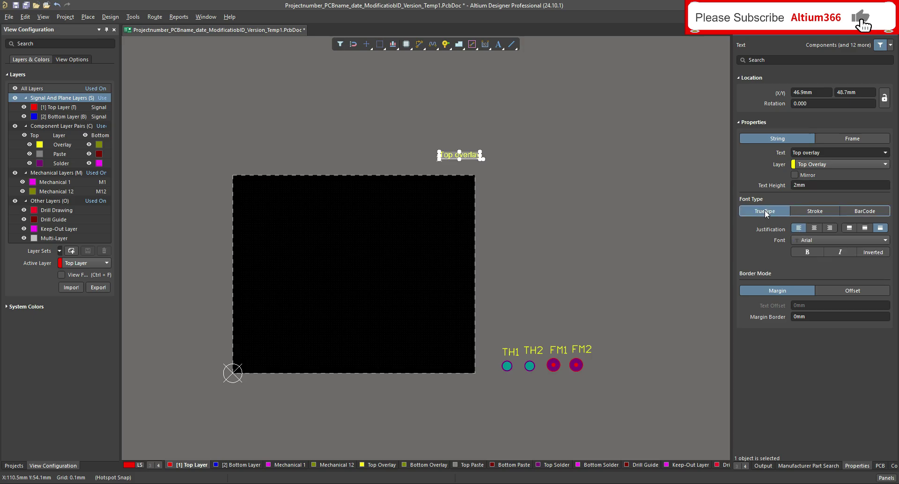
{"action": "left_click", "coordinate": [808, 251]}
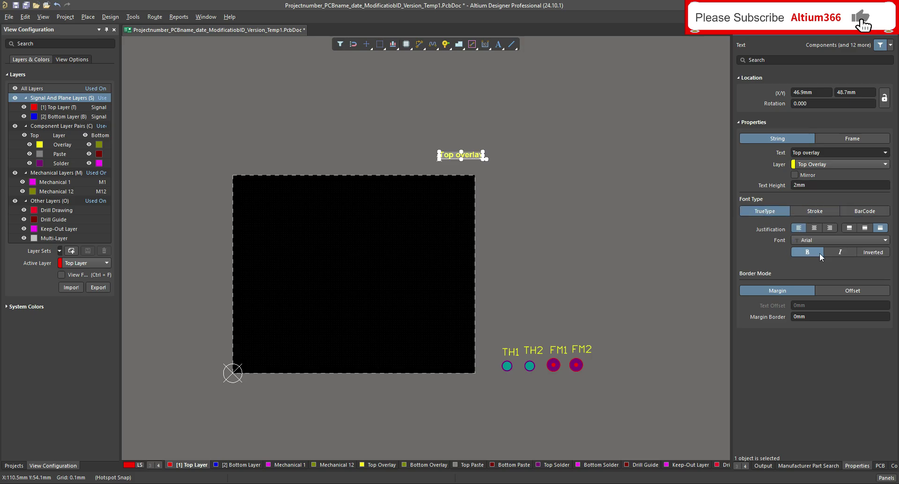
{"action": "left_click", "coordinate": [631, 207]}
Step: Copy the Top overlay label and paste the duplicate directly above the original
{"action": "left_click", "coordinate": [467, 154]}
{"action": "key", "text": "ctrl+c"}
{"action": "left_click", "coordinate": [477, 139]}
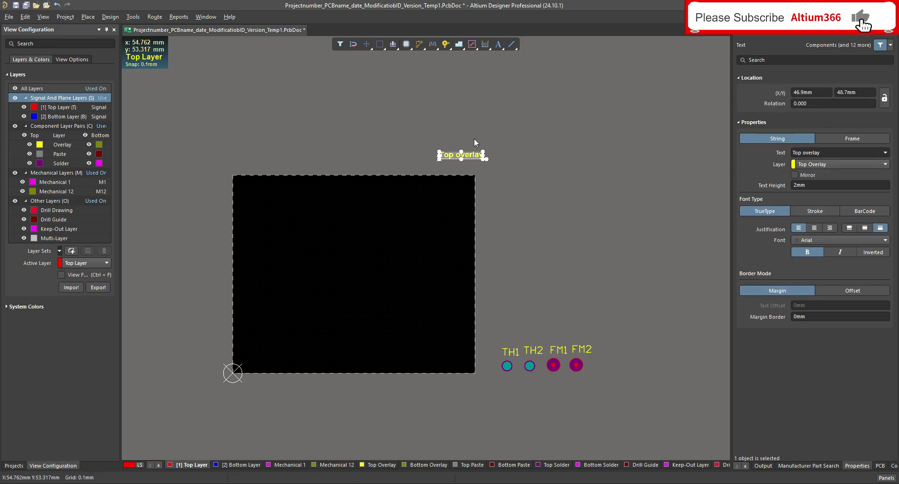
{"action": "key", "text": "ctrl+v"}
{"action": "left_click", "coordinate": [474, 125]}
Step: Change the upper copy's text to "Bottom overlay" and assign it to the Bottom Overlay layer
{"action": "left_click", "coordinate": [804, 152]}
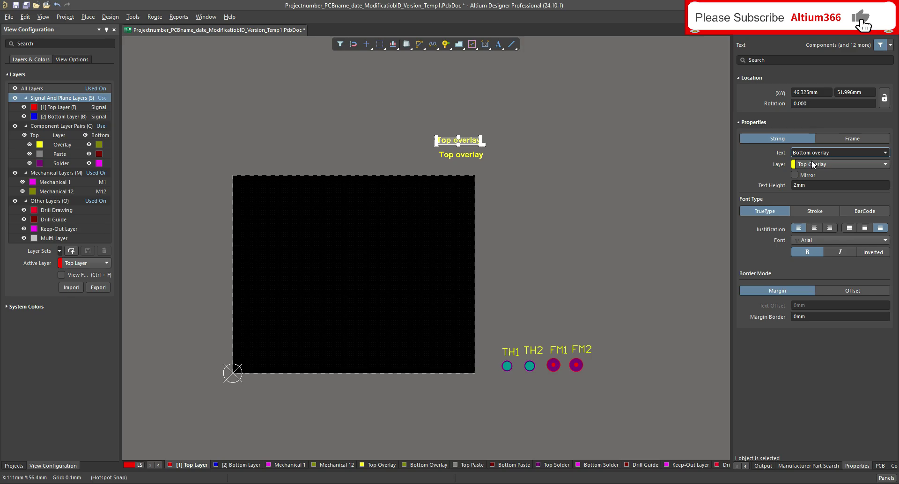
{"action": "left_click", "coordinate": [811, 162]}
{"action": "scroll", "coordinate": [820, 216], "scroll_direction": "up", "scroll_amount": 2}
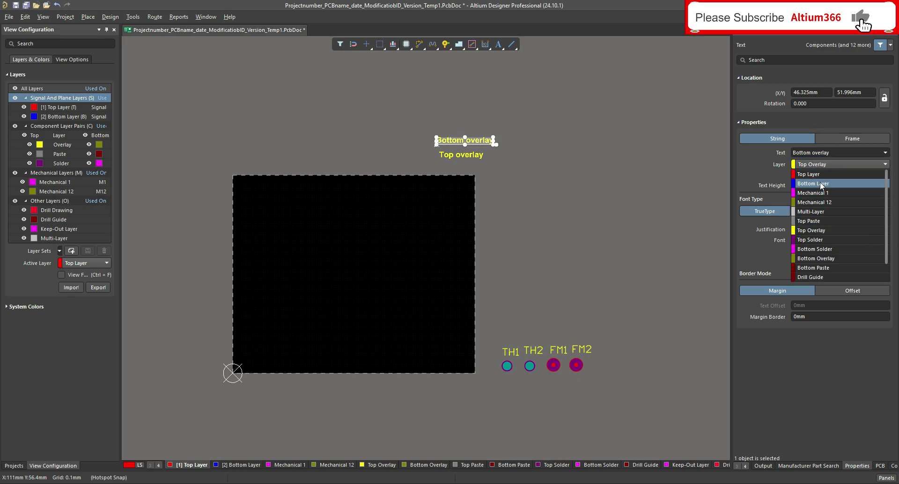
{"action": "left_click", "coordinate": [822, 261]}
{"action": "left_click", "coordinate": [645, 209]}
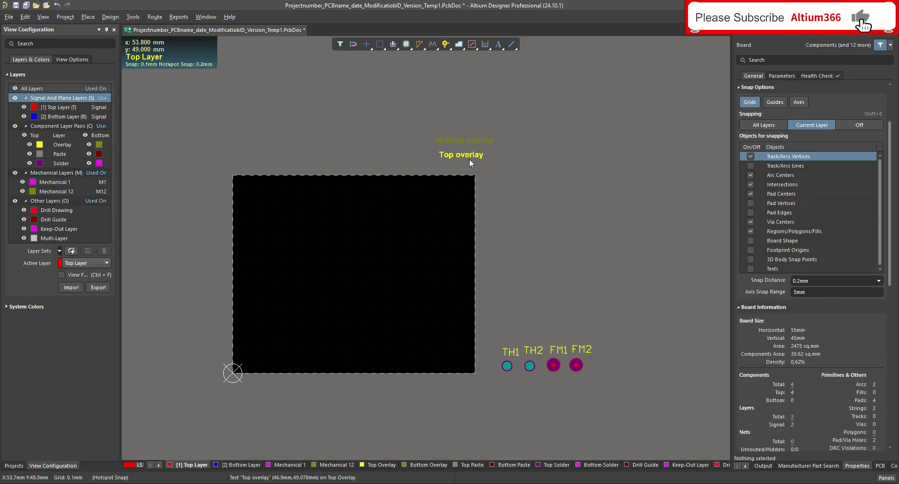
Step: Duplicate both overlay labels to the left of the originals and make the lower copy "Top Solder" on the Top Solder layer
{"action": "left_click_drag", "start_coordinate": [415, 125], "coordinate": [437, 163]}
{"action": "left_click", "coordinate": [362, 163]}
{"action": "left_click", "coordinate": [398, 156]}
{"action": "left_click", "coordinate": [814, 152]}
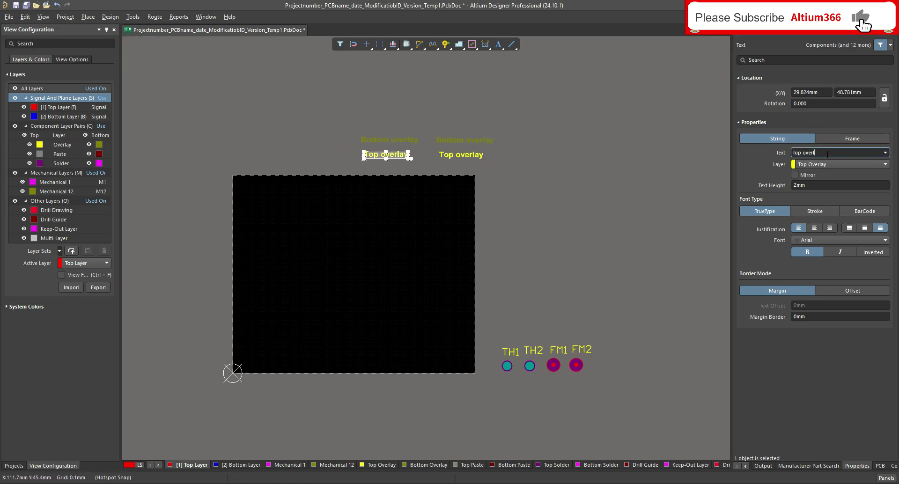
{"action": "type", "text": "Solde"}
{"action": "left_click", "coordinate": [827, 164]}
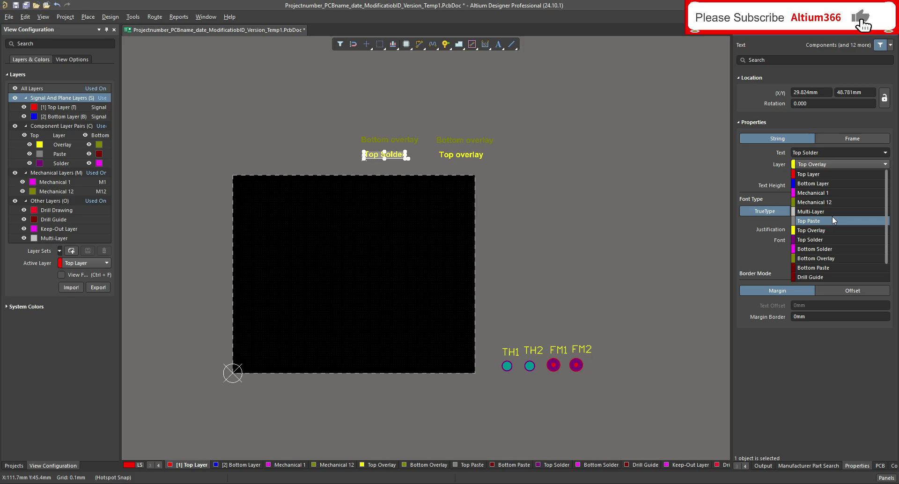
{"action": "left_click", "coordinate": [824, 238]}
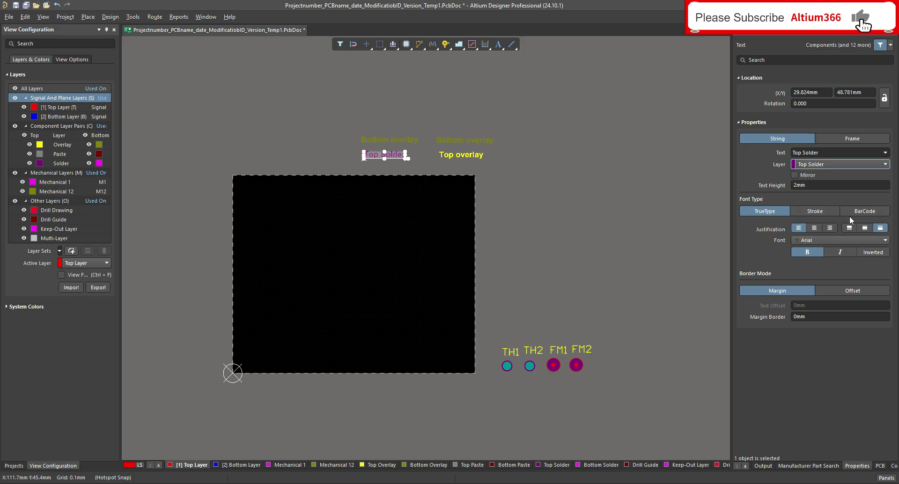
Step: Assign the Bottom overlay copy above Top Solder to the Bottom Solder layer and change its text to "Bottom Solder"
{"action": "left_click", "coordinate": [411, 139]}
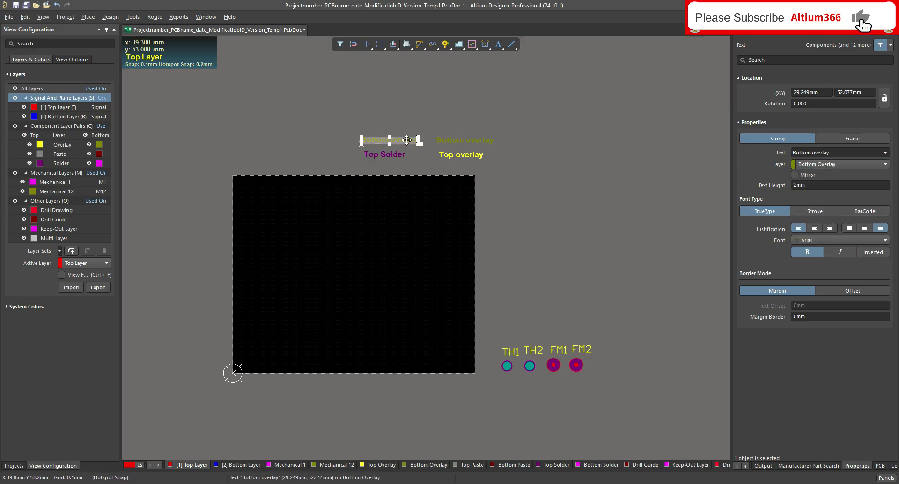
{"action": "left_click", "coordinate": [823, 165]}
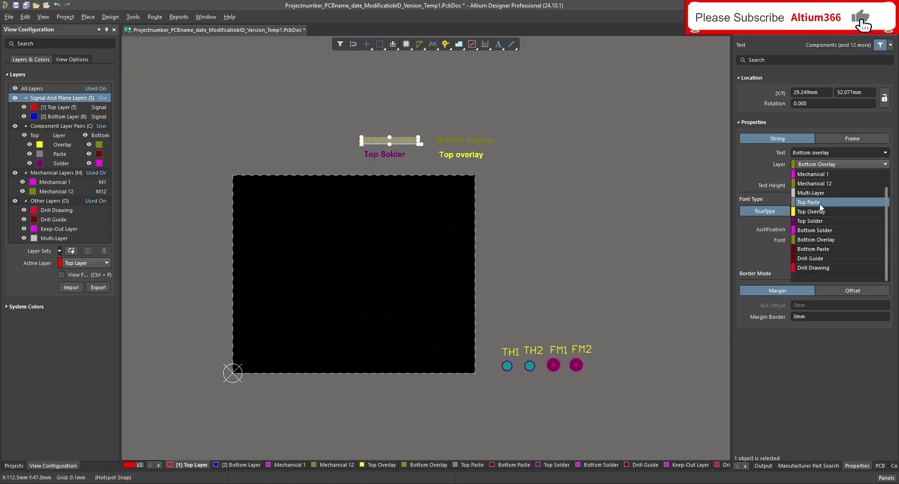
{"action": "left_click", "coordinate": [824, 229]}
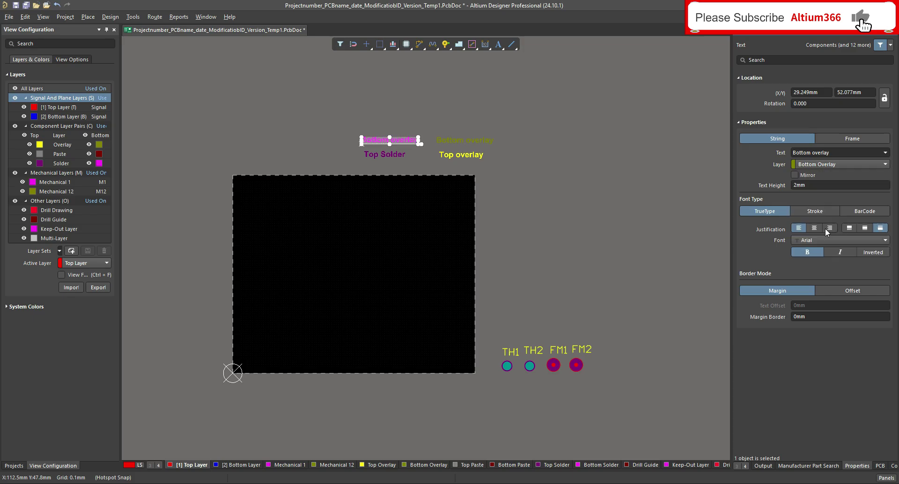
{"action": "left_click", "coordinate": [844, 152]}
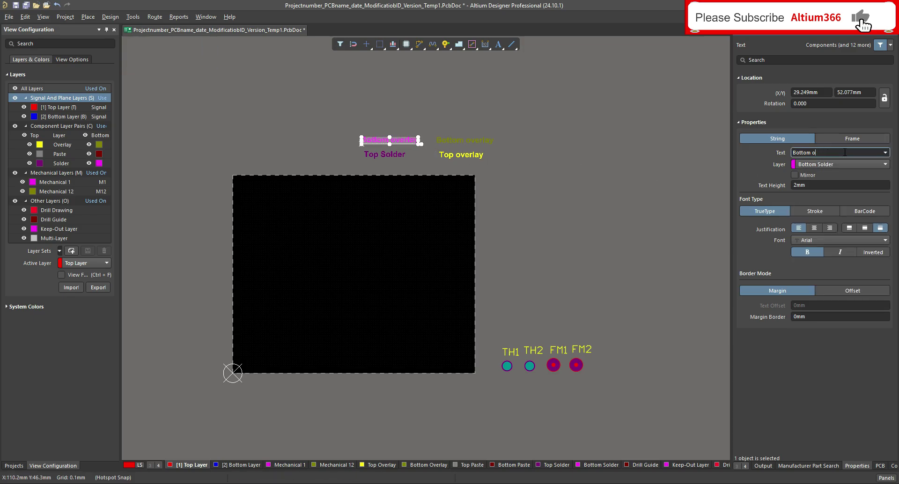
{"action": "type", "text": "Solder"}
{"action": "key", "text": "Return"}
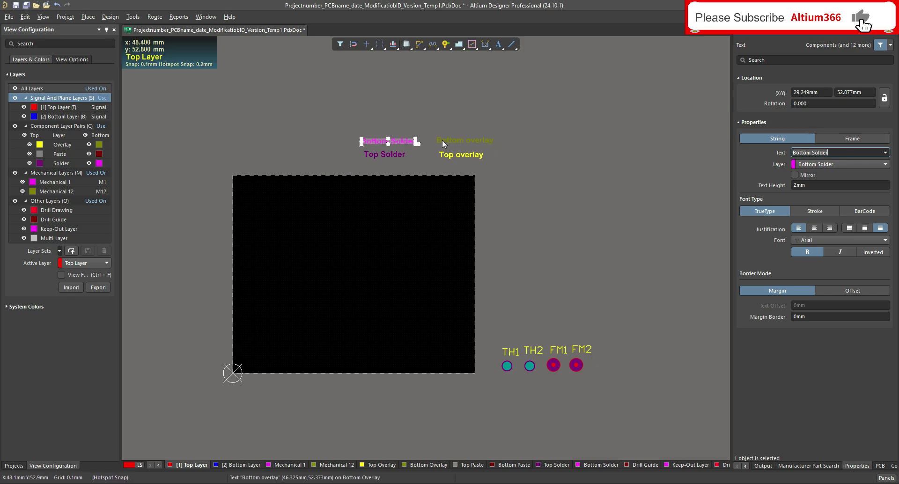
Step: Paste another pair of overlay labels above the board's upper-left corner
{"action": "left_click", "coordinate": [510, 116]}
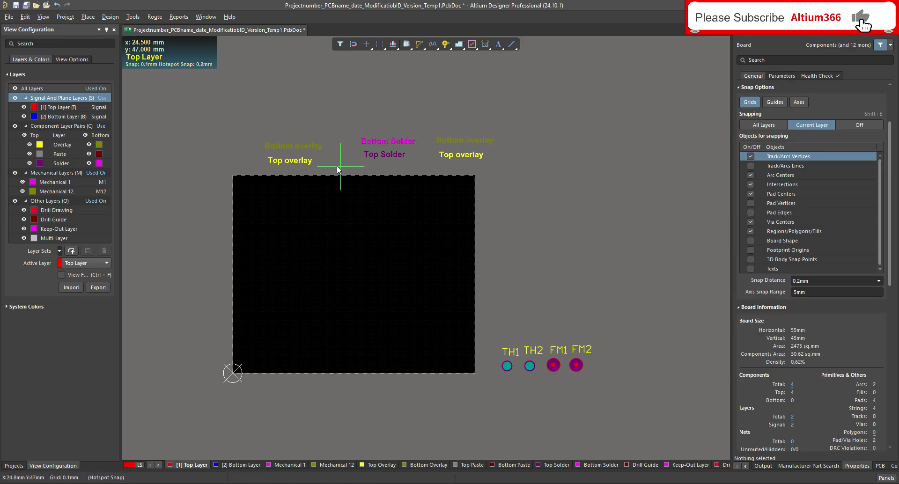
{"action": "key", "text": "ctrl+v"}
{"action": "left_click", "coordinate": [263, 156]}
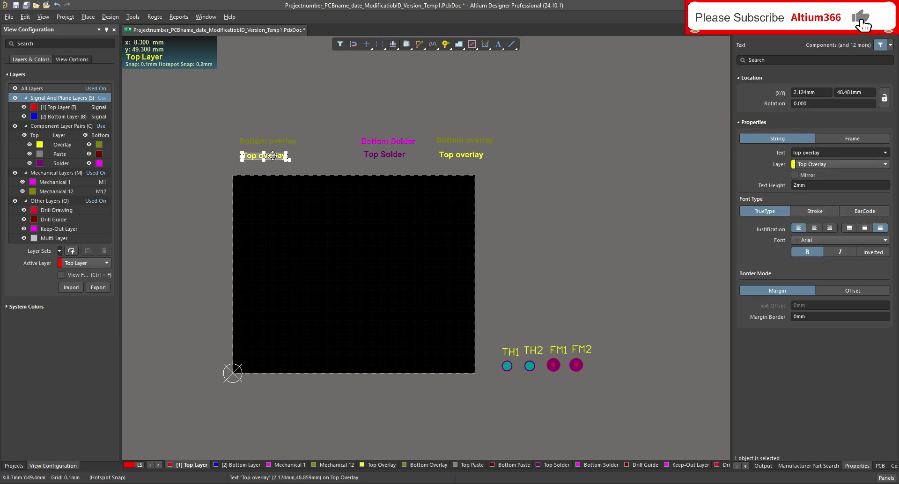
Step: Change the lower label of the leftmost pair to "Top Copper" and assign it to the Top Layer
{"action": "double_click", "coordinate": [810, 152]}
{"action": "type", "text": "cOP"}
{"action": "key", "text": "BackSpace"}
{"action": "key", "text": "BackSpace"}
{"action": "key", "text": "BackSpace"}
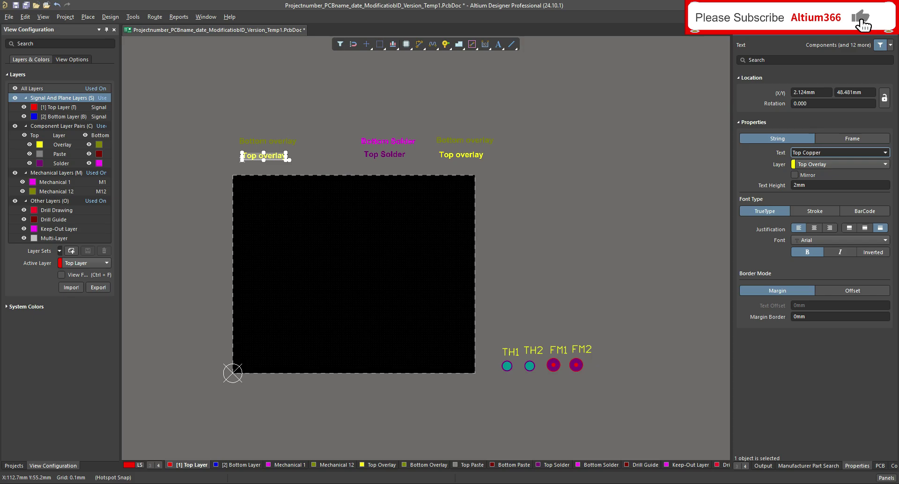
{"action": "left_click", "coordinate": [849, 164]}
{"action": "scroll", "coordinate": [839, 184], "scroll_direction": "up", "scroll_amount": 2}
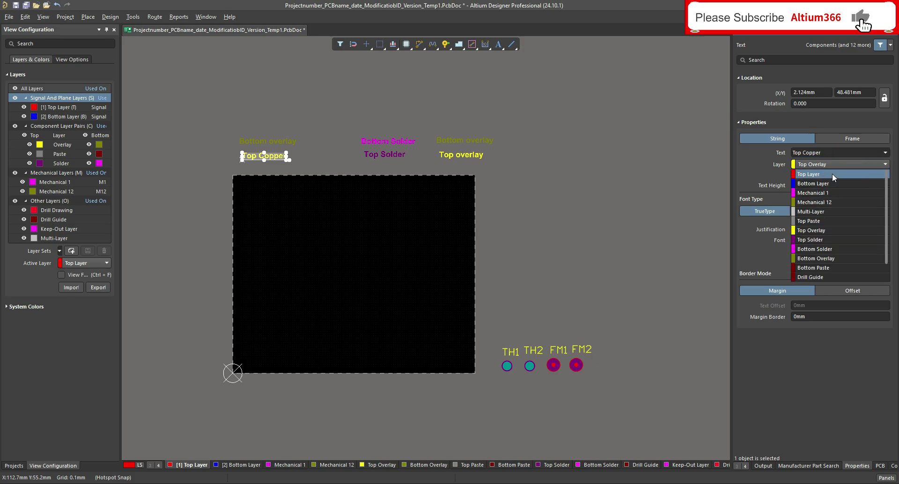
{"action": "left_click", "coordinate": [832, 173]}
Step: Change the Bottom overlay label above Top Copper to "Bottom Copper" and assign it to the Bottom Layer
{"action": "left_click", "coordinate": [260, 140]}
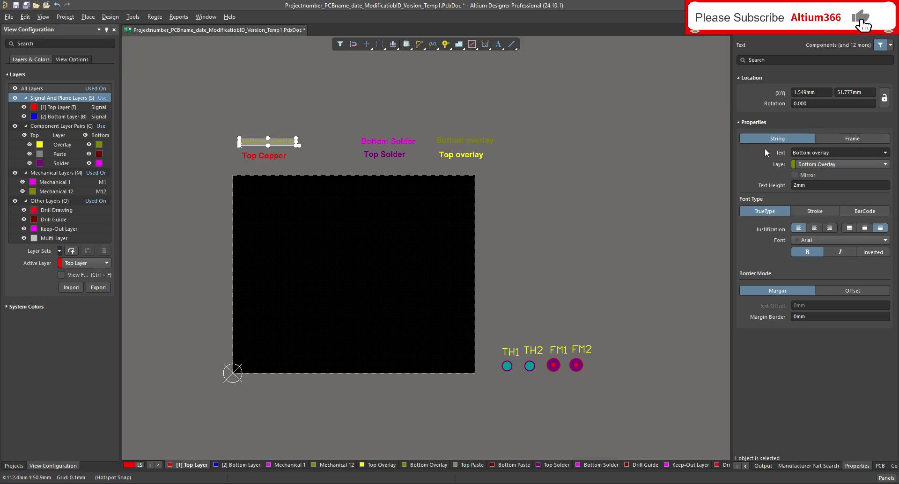
{"action": "left_click", "coordinate": [835, 153]}
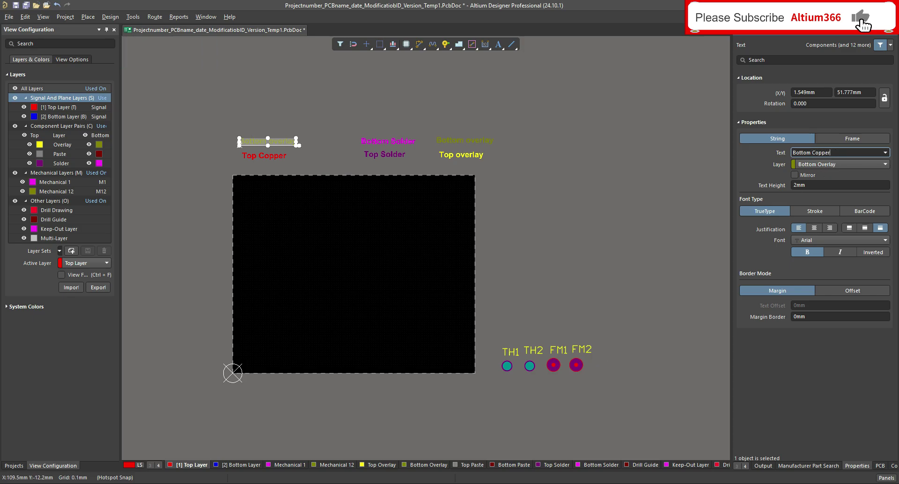
{"action": "left_click", "coordinate": [839, 166]}
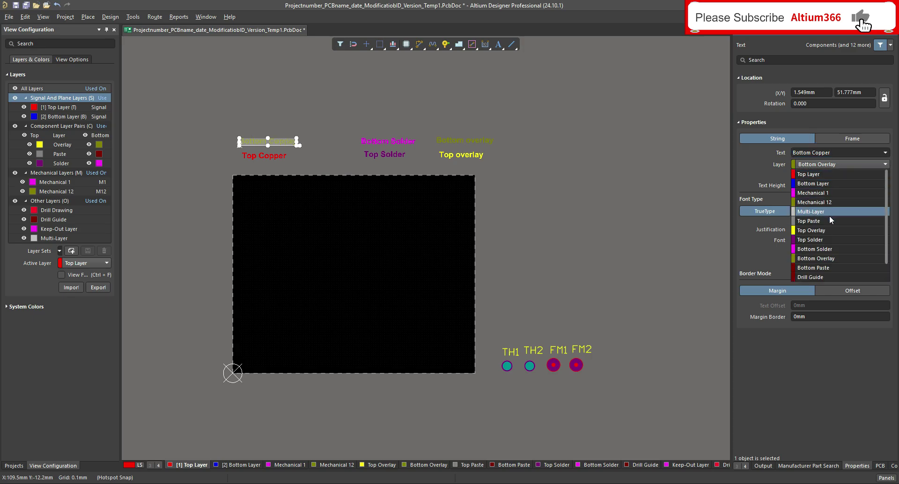
{"action": "scroll", "coordinate": [831, 267], "scroll_direction": "down", "scroll_amount": 1}
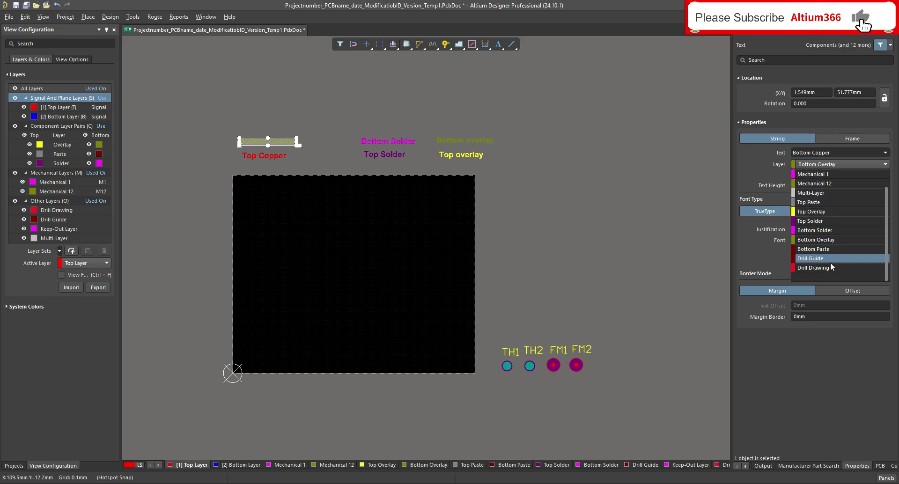
{"action": "scroll", "coordinate": [830, 257], "scroll_direction": "up", "scroll_amount": 1}
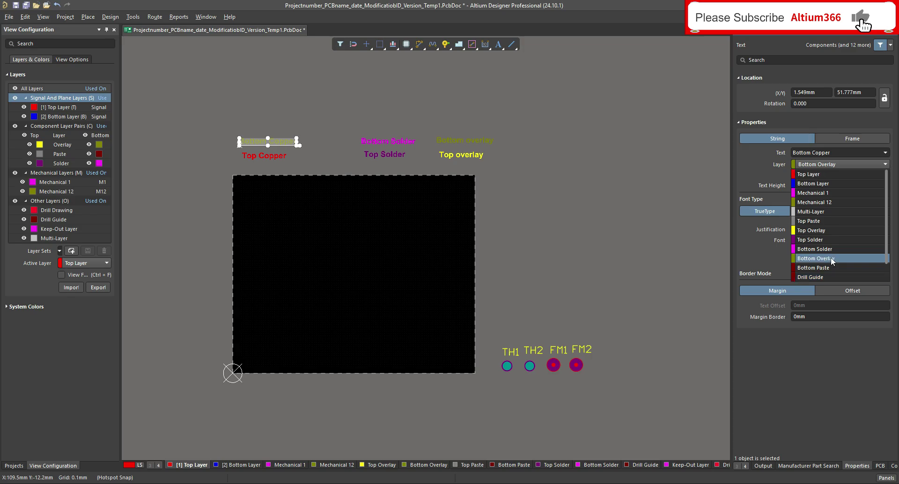
{"action": "left_click", "coordinate": [829, 184]}
{"action": "left_click", "coordinate": [440, 108]}
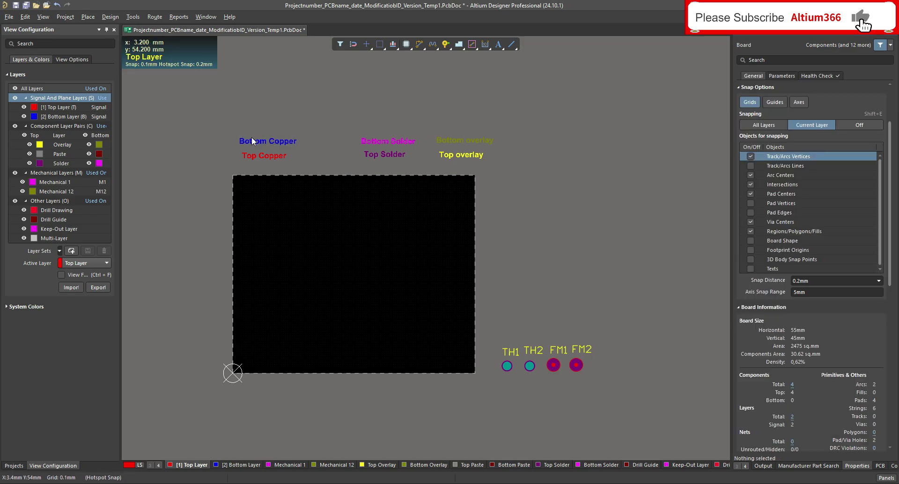
Step: Mirror the Bottom Copper, Bottom Solder and Bottom overlay labels together above their top-layer labels
{"action": "left_click", "coordinate": [275, 139]}
{"action": "left_click", "coordinate": [389, 141], "text": "shift"}
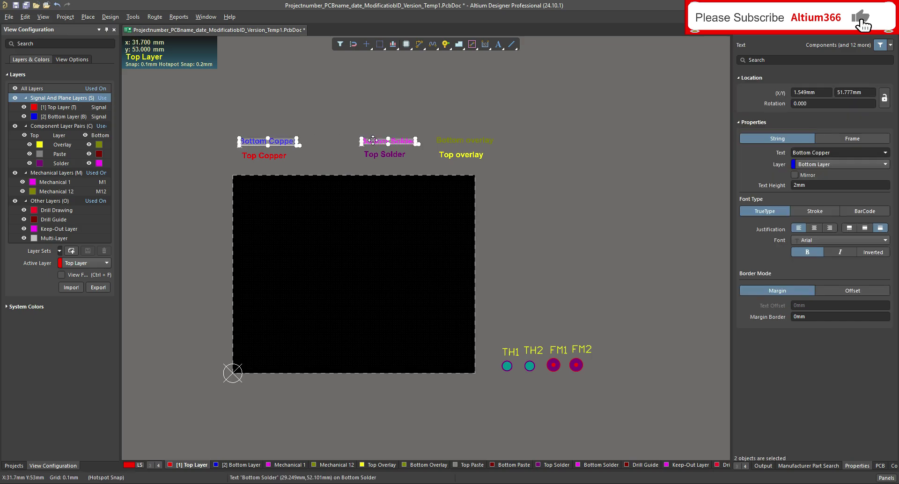
{"action": "left_click", "coordinate": [459, 139], "text": "shift"}
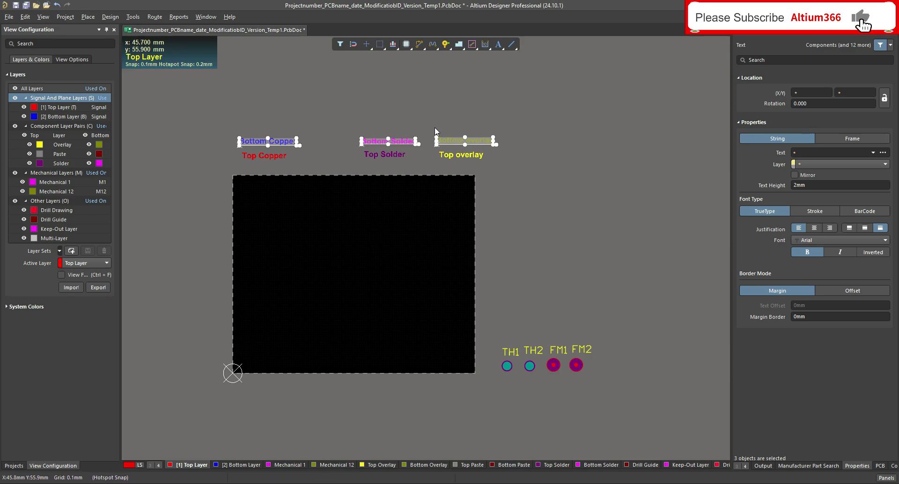
{"action": "key", "text": "x"}
{"action": "key", "text": "a"}
{"action": "left_click_drag", "start_coordinate": [220, 102], "coordinate": [461, 147]}
{"action": "key", "text": "x"}
{"action": "key", "text": "space"}
{"action": "key", "text": "space"}
{"action": "left_click", "coordinate": [489, 120]}
{"action": "left_click", "coordinate": [468, 140]}
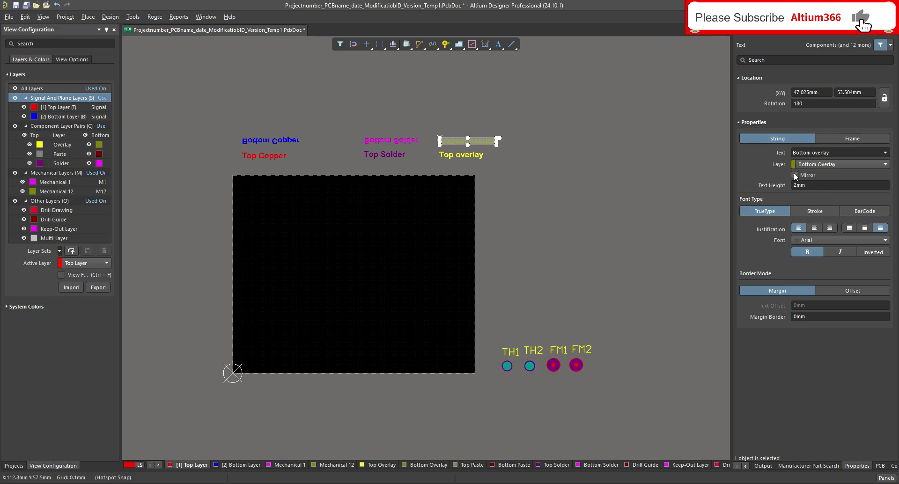
{"action": "left_click", "coordinate": [590, 177]}
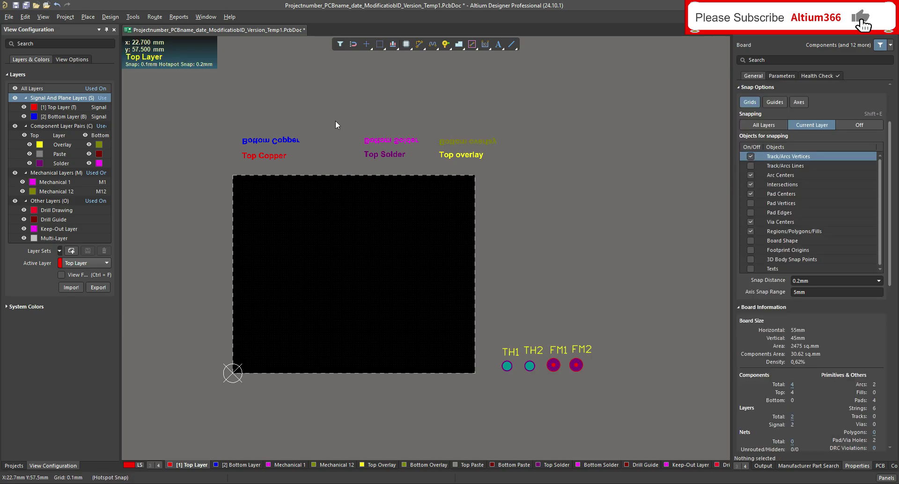
Step: Rotate the mirrored Bottom Copper, Bottom Solder and Bottom overlay labels by 180 degrees so they stand upright
{"action": "left_click", "coordinate": [257, 140]}
{"action": "left_click_drag", "start_coordinate": [257, 139], "coordinate": [289, 146]}
{"action": "key", "text": "space"}
{"action": "key", "text": "space"}
{"action": "left_click", "coordinate": [375, 140]}
{"action": "left_click_drag", "start_coordinate": [397, 138], "coordinate": [349, 140]}
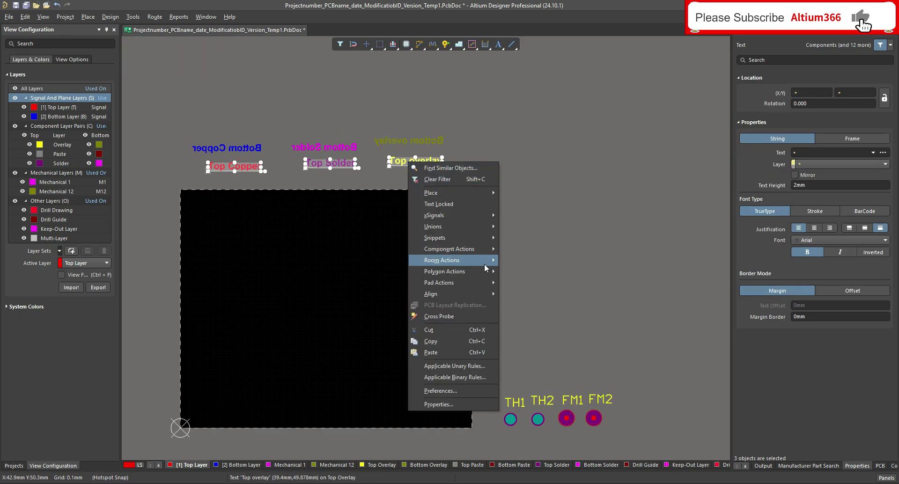
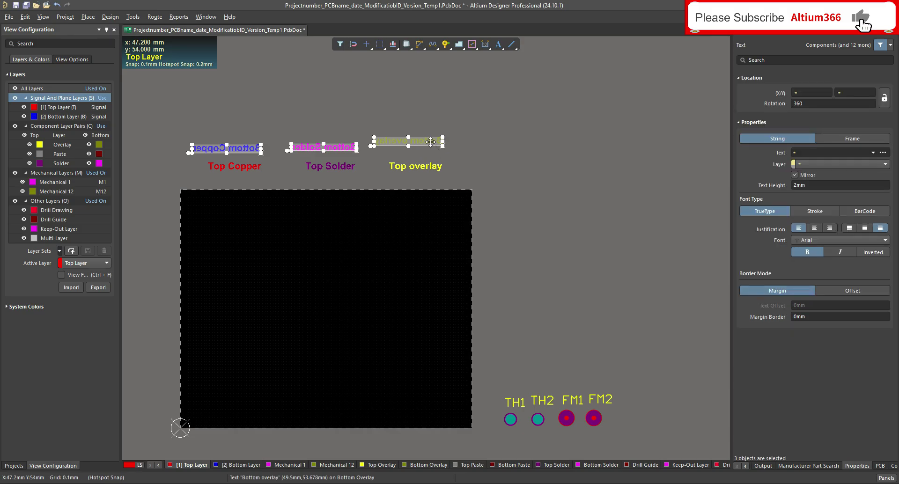
Step: Align the three mirrored bottom labels along their bottom edges and save the PCB document
{"action": "mouse_move", "coordinate": [453, 274]}
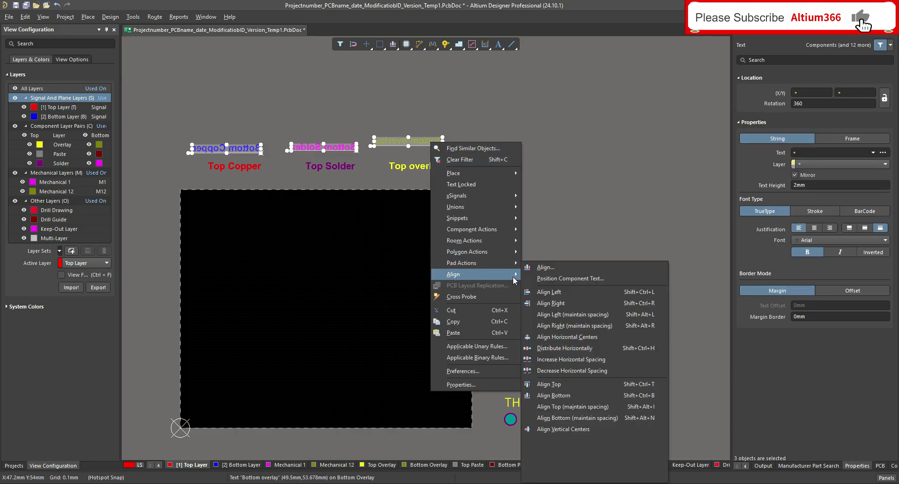
{"action": "left_click", "coordinate": [553, 396]}
{"action": "left_click", "coordinate": [527, 178]}
{"action": "scroll", "coordinate": [498, 155], "scroll_direction": "down", "scroll_amount": 1, "text": "ctrl"}
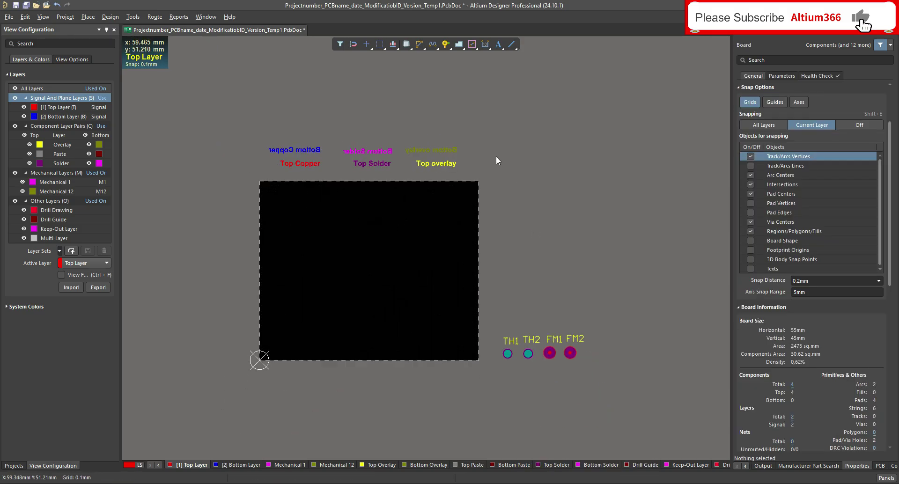
{"action": "scroll", "coordinate": [522, 190], "scroll_direction": "down", "scroll_amount": 1}
{"action": "key", "text": "ctrl+s"}
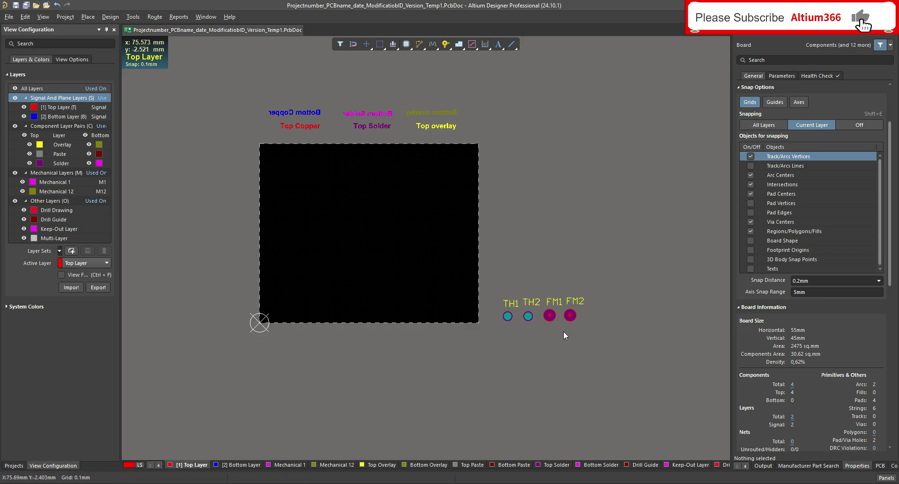
Step: Paste a copy of the Top overlay label below the board's lower-left corner and change its text to "File Name:"
{"action": "scroll", "coordinate": [560, 333], "scroll_direction": "up", "scroll_amount": 1, "text": "ctrl"}
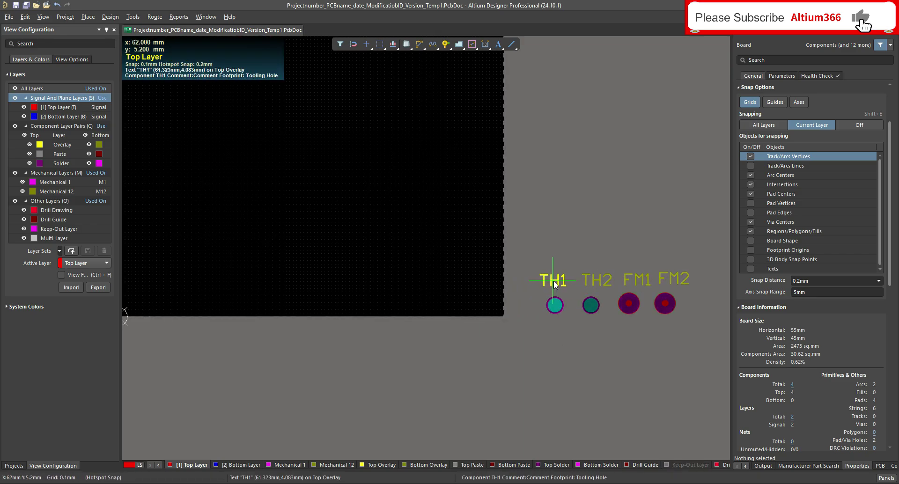
{"action": "scroll", "coordinate": [549, 252], "scroll_direction": "down", "scroll_amount": 1, "text": "ctrl"}
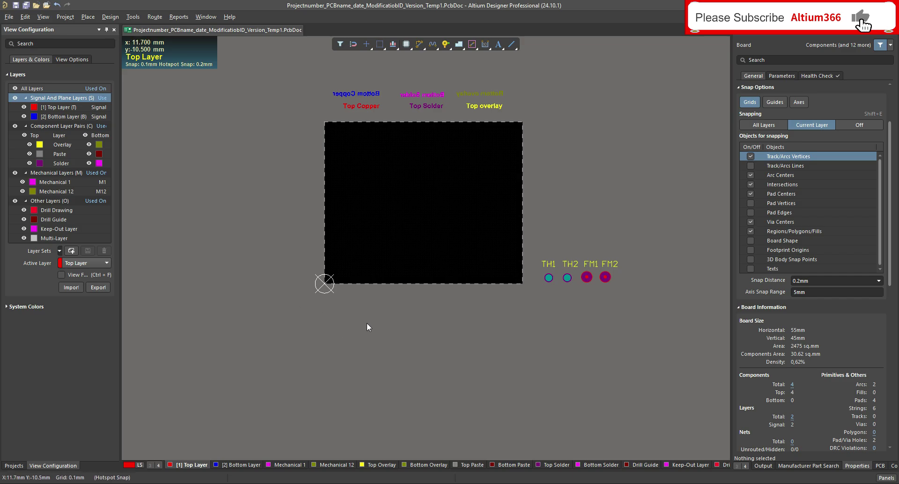
{"action": "left_click", "coordinate": [484, 107]}
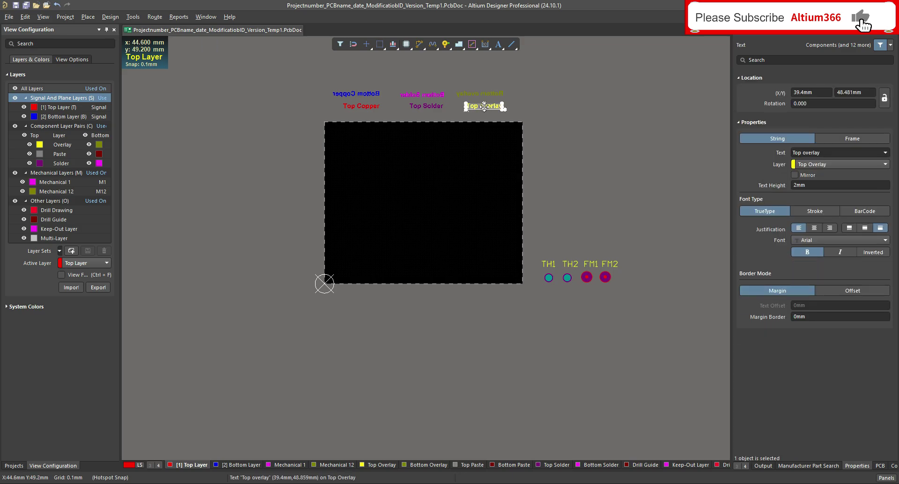
{"action": "left_click", "coordinate": [379, 408]}
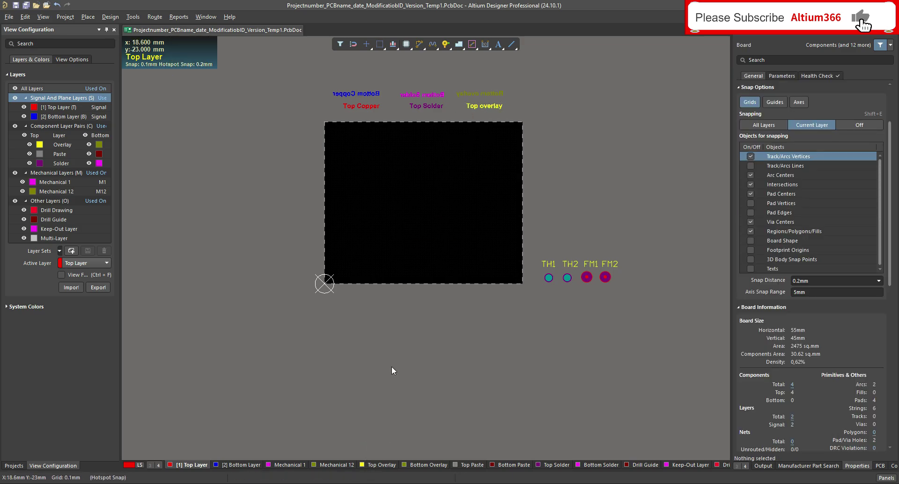
{"action": "key", "text": "ctrl+v"}
{"action": "left_click", "coordinate": [327, 329]}
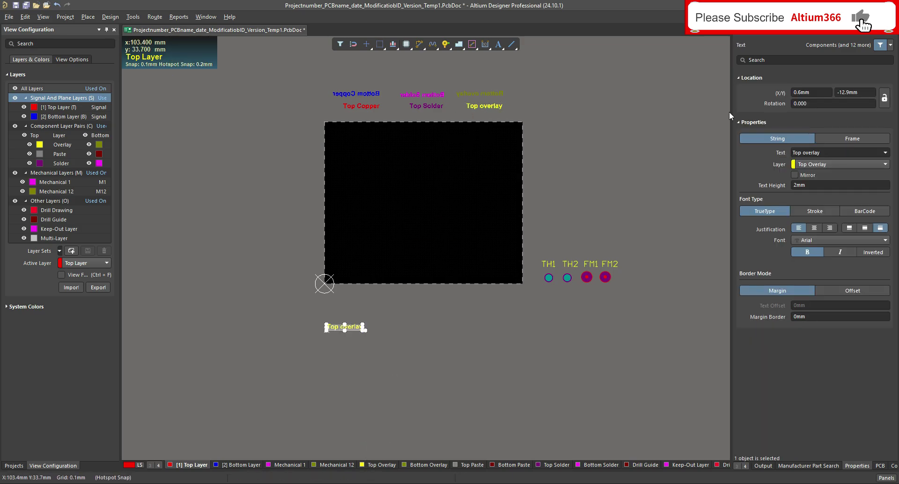
{"action": "left_click", "coordinate": [829, 152]}
{"action": "type", "text": "Fi"}
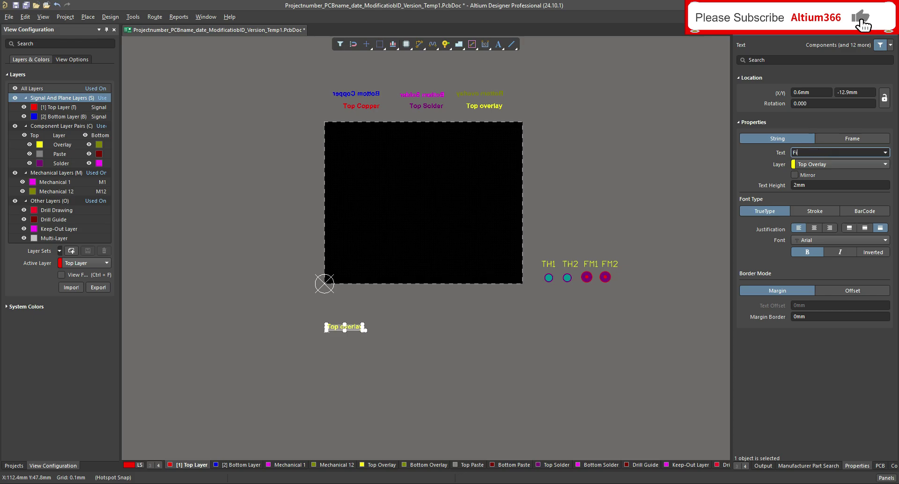
{"action": "type", "text": "le Name:"}
{"action": "left_click", "coordinate": [462, 311]}
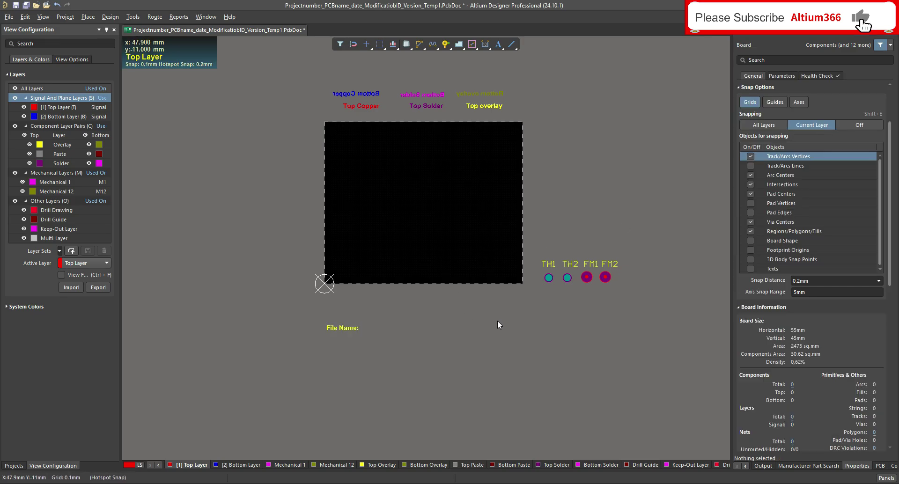
Step: Add a component layer pair named "Document Top Layer" on mechanical layers 2 and 3
{"action": "left_click", "coordinate": [61, 125]}
{"action": "right_click", "coordinate": [65, 124]}
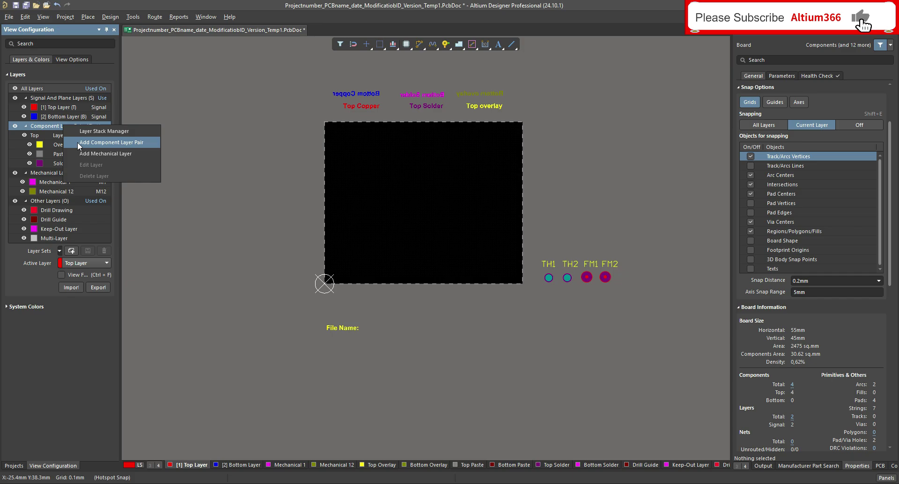
{"action": "left_click", "coordinate": [78, 142]}
{"action": "triple_click", "coordinate": [493, 223]}
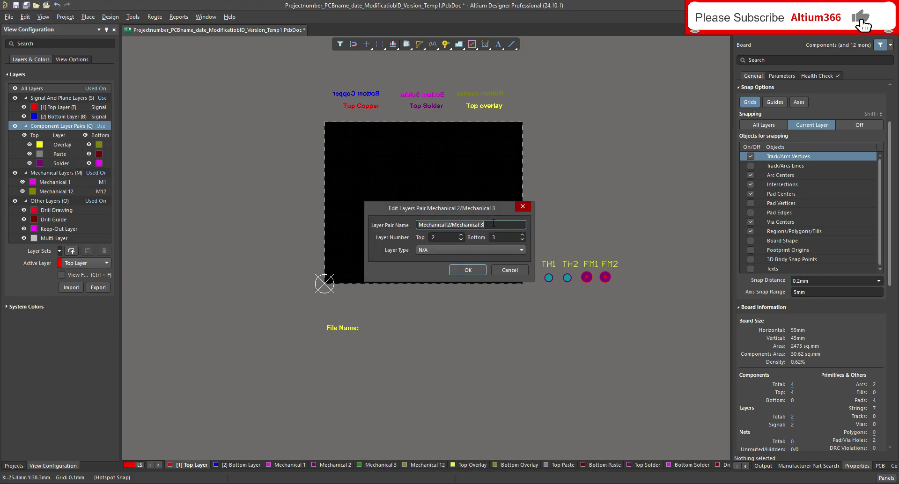
{"action": "type", "text": "Document Top Layer"}
{"action": "key", "text": "Return"}
Step: Assign the "File Name:" label below the board to the Top Document Top Layer
{"action": "left_click", "coordinate": [370, 327]}
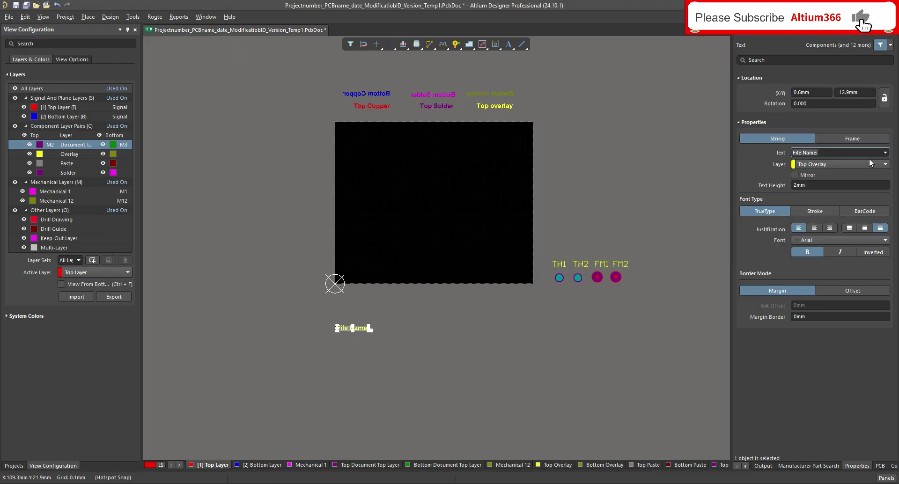
{"action": "left_click", "coordinate": [867, 165]}
{"action": "scroll", "coordinate": [858, 200], "scroll_direction": "up", "scroll_amount": 1}
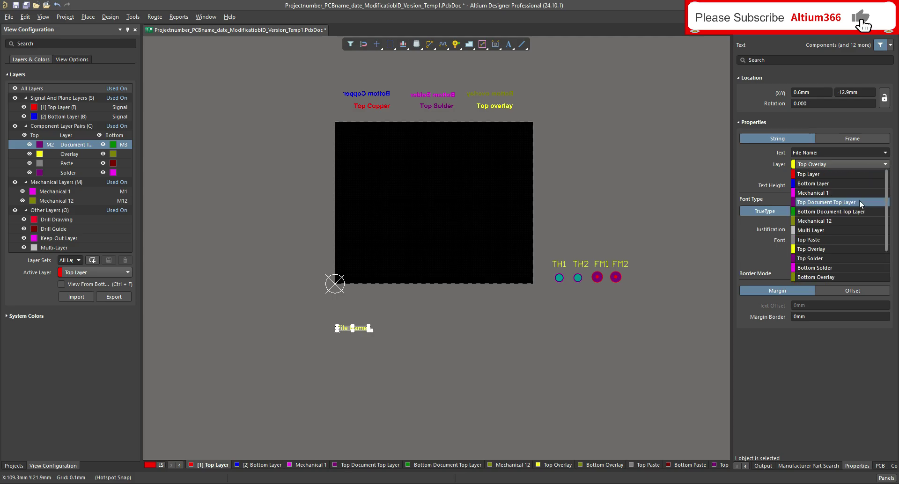
{"action": "left_click", "coordinate": [858, 200]}
{"action": "left_click", "coordinate": [357, 333]}
Step: Duplicate the "File Name:" label and place the copy directly to its right
{"action": "scroll", "coordinate": [372, 331], "scroll_direction": "up", "scroll_amount": 2, "text": "ctrl"}
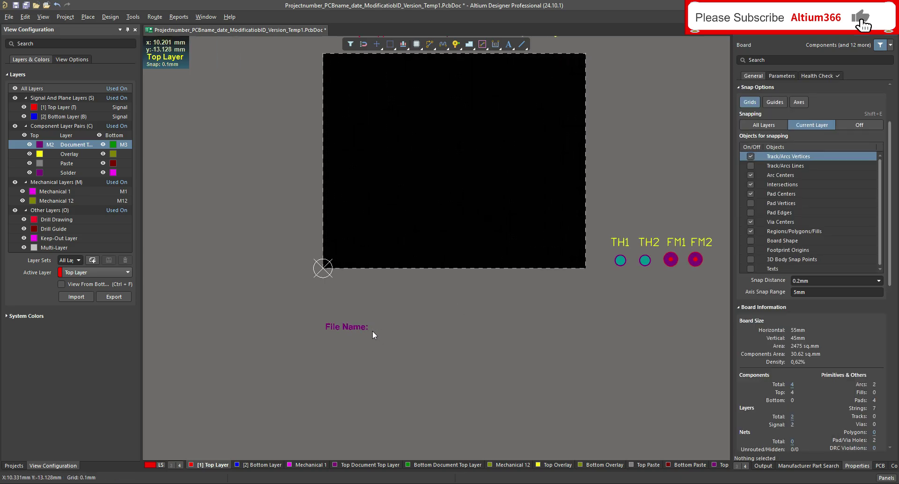
{"action": "left_click", "coordinate": [371, 330]}
{"action": "key", "text": "ctrl+c"}
{"action": "left_click", "coordinate": [373, 331]}
{"action": "key", "text": "ctrl+v"}
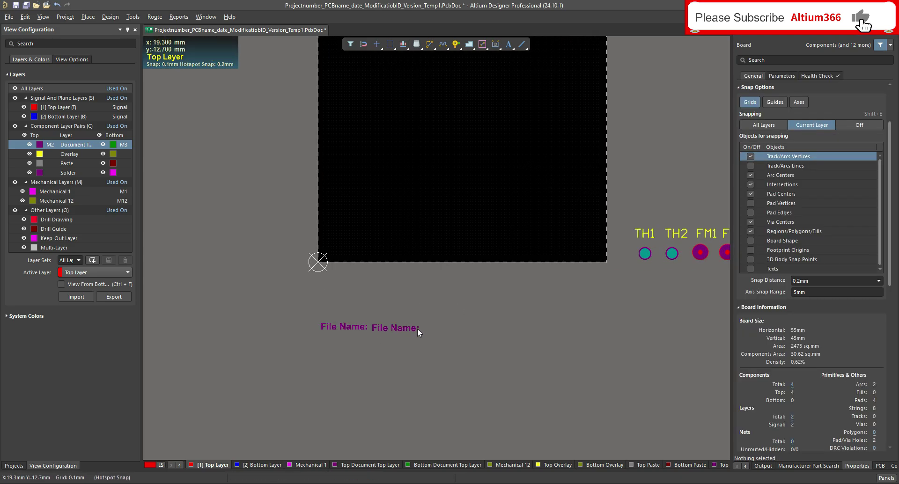
Step: Set the copied label's text to the special string .Pcb_File_Name_No_Path and save the document
{"action": "left_click", "coordinate": [419, 327]}
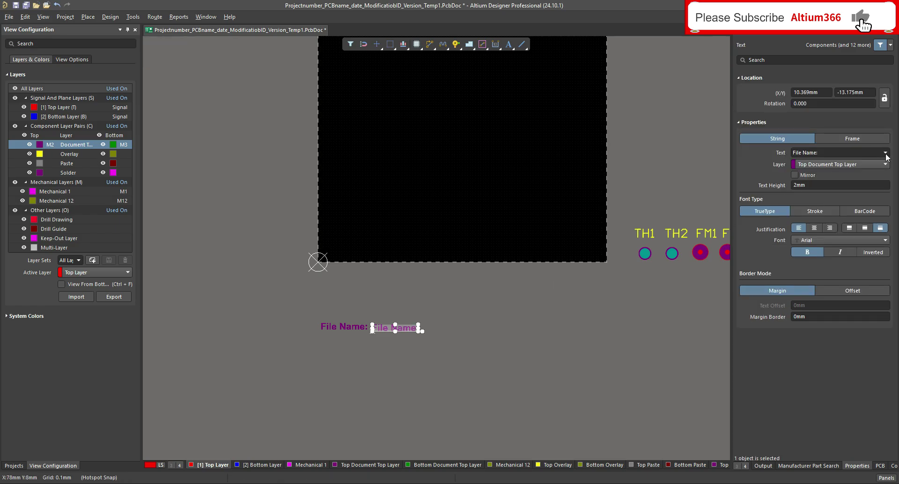
{"action": "left_click", "coordinate": [885, 153]}
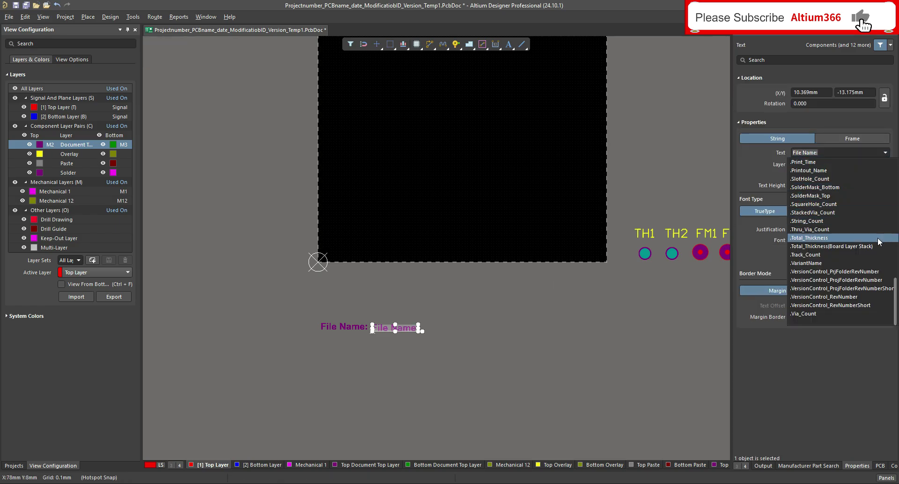
{"action": "scroll", "coordinate": [877, 241], "scroll_direction": "up", "scroll_amount": 6}
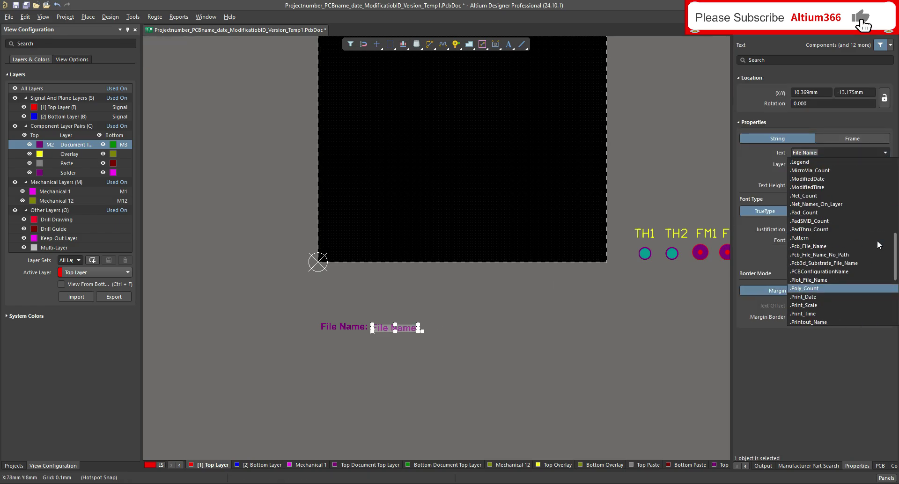
{"action": "left_click", "coordinate": [828, 255]}
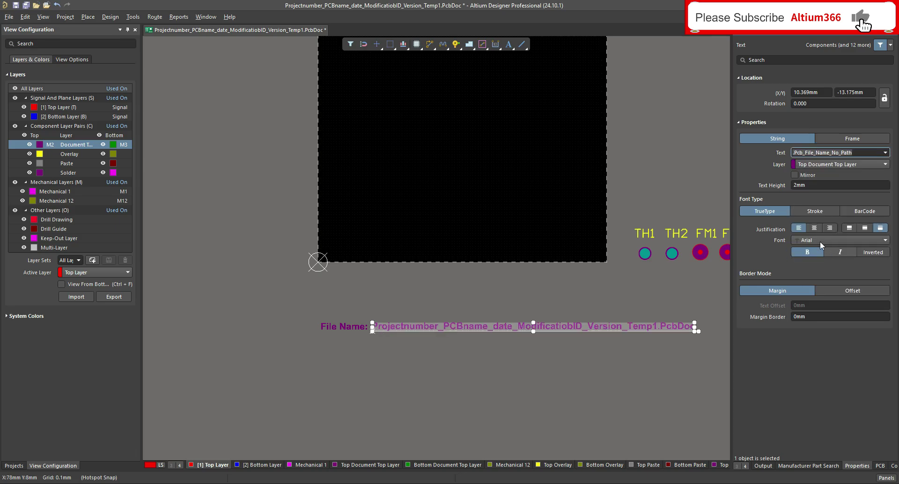
{"action": "left_click", "coordinate": [525, 296]}
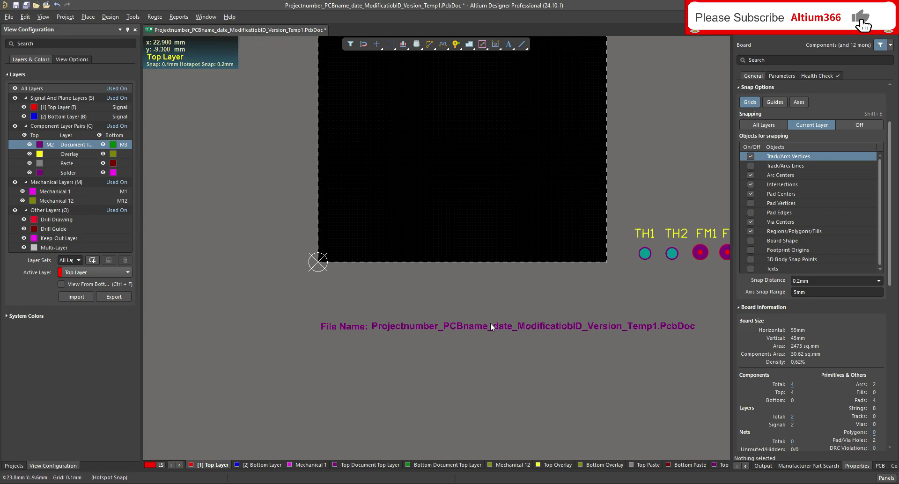
{"action": "scroll", "coordinate": [270, 311], "scroll_direction": "down", "scroll_amount": 2, "text": "ctrl"}
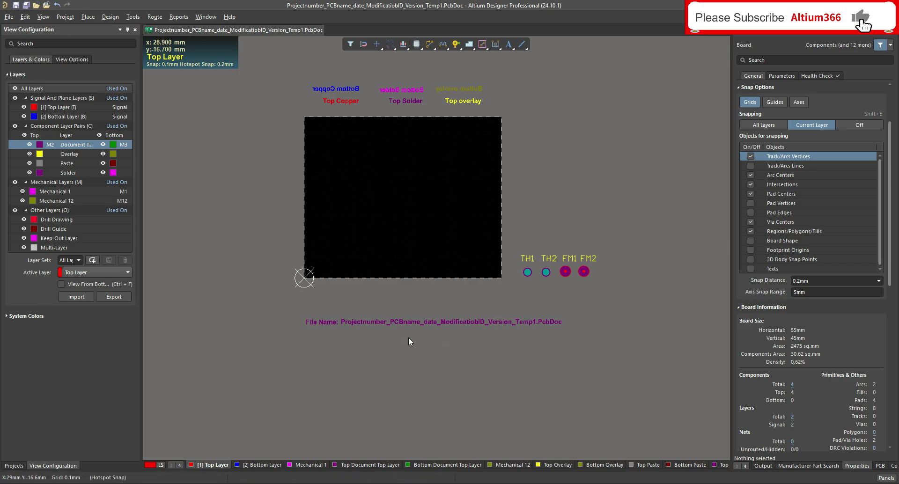
Step: Duplicate the file name label and its value into four stacked rows below the board
{"action": "scroll", "coordinate": [318, 323], "scroll_direction": "up", "scroll_amount": 2, "text": "ctrl"}
{"action": "left_click", "coordinate": [314, 323]}
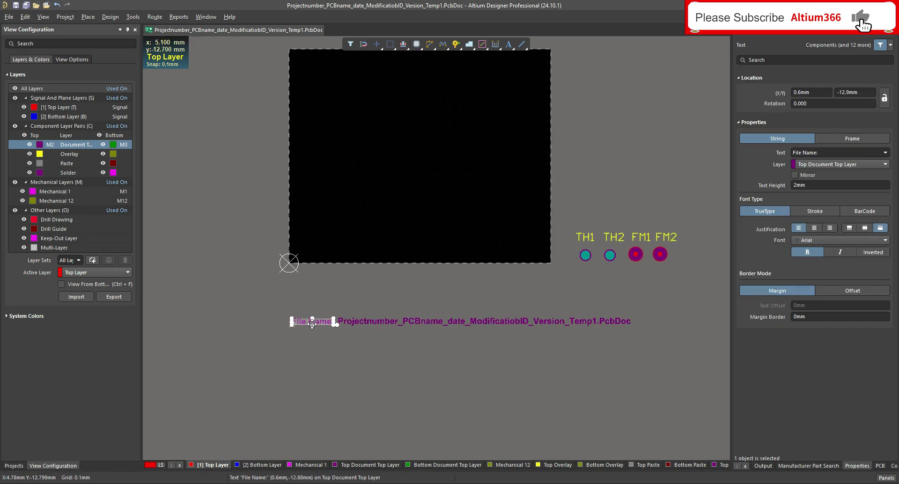
{"action": "left_click_drag", "start_coordinate": [275, 302], "coordinate": [638, 344]}
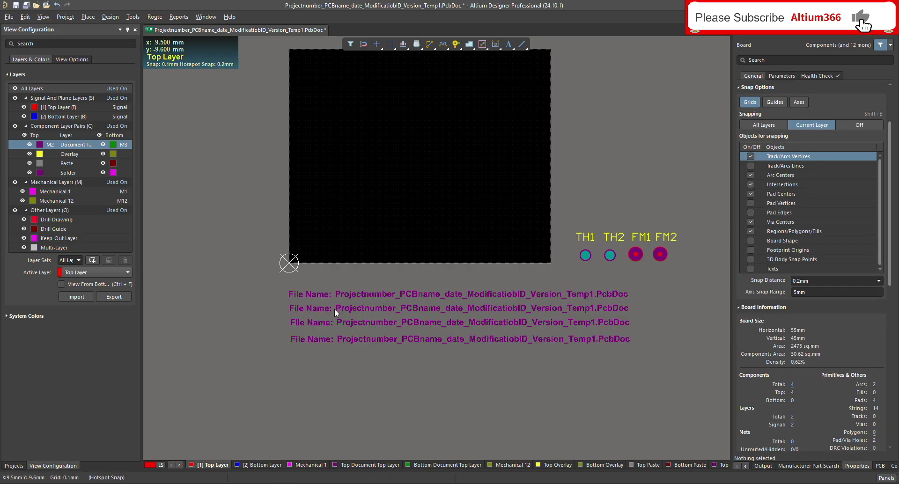
Step: Set the left-hand labels of the second, third and fourth rows to "Project:", "Date:" and "Variant:"
{"action": "left_click", "coordinate": [332, 308]}
{"action": "left_click", "coordinate": [805, 152]}
{"action": "type", "text": "Project:"}
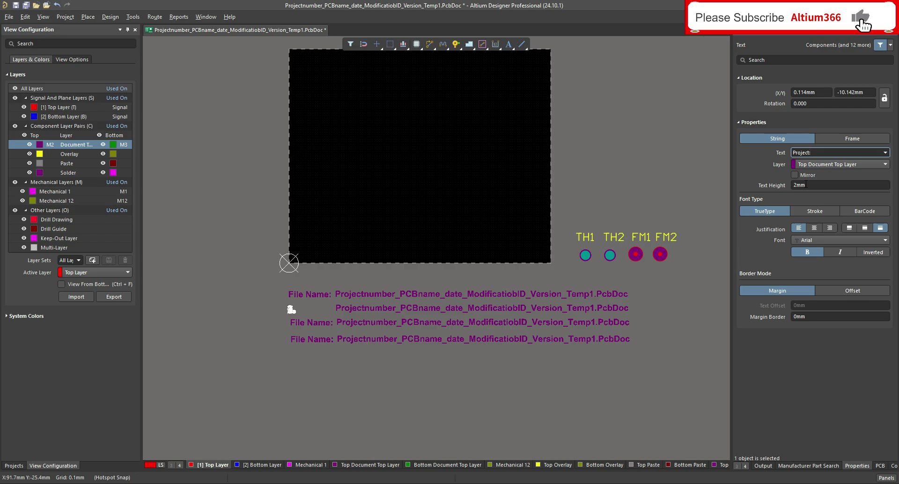
{"action": "left_click", "coordinate": [313, 322]}
{"action": "left_click", "coordinate": [805, 152]}
{"action": "type", "text": "Date:"}
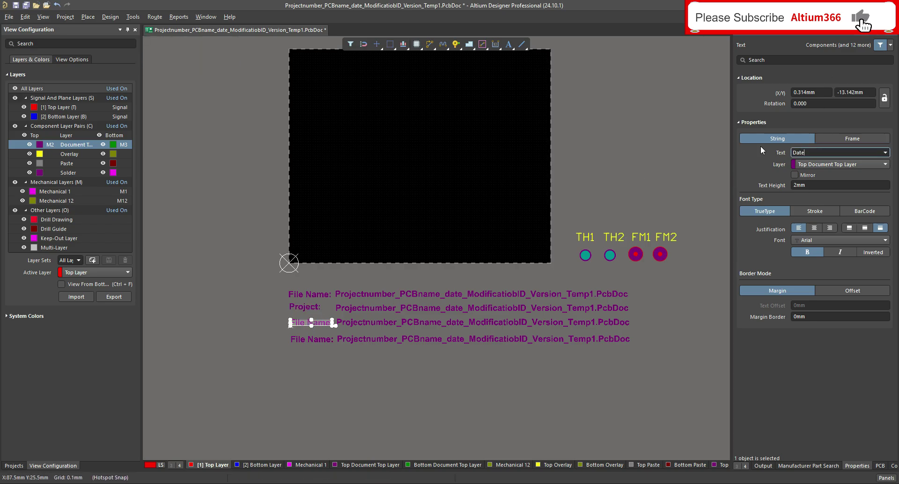
{"action": "left_click", "coordinate": [311, 339]}
{"action": "left_click", "coordinate": [805, 153]}
{"action": "type", "text": "Variant:"}
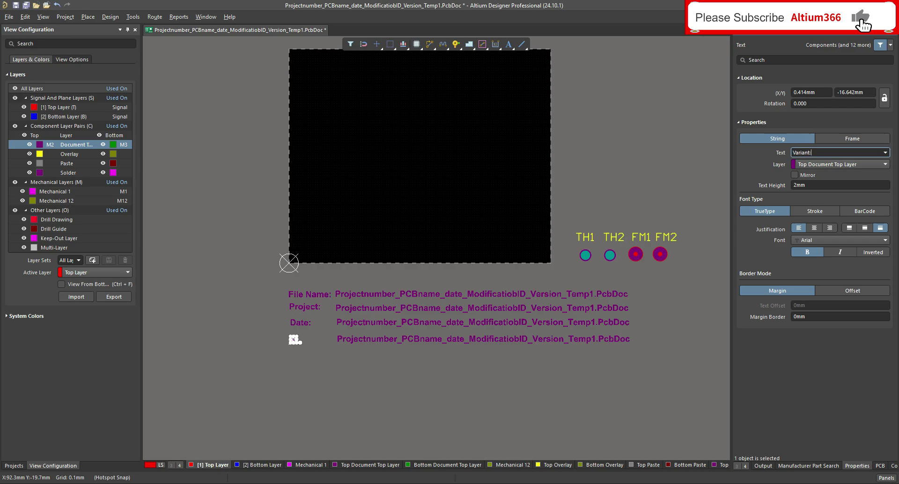
{"action": "key", "text": "Return"}
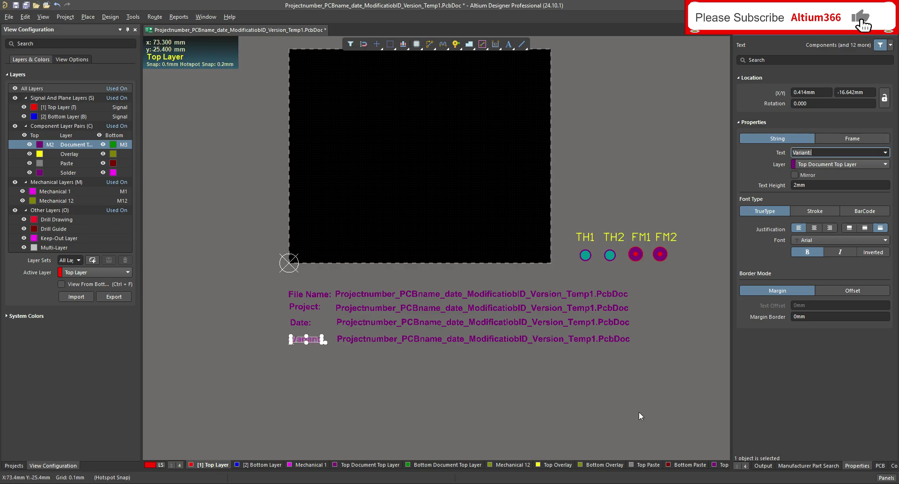
{"action": "left_click", "coordinate": [432, 394]}
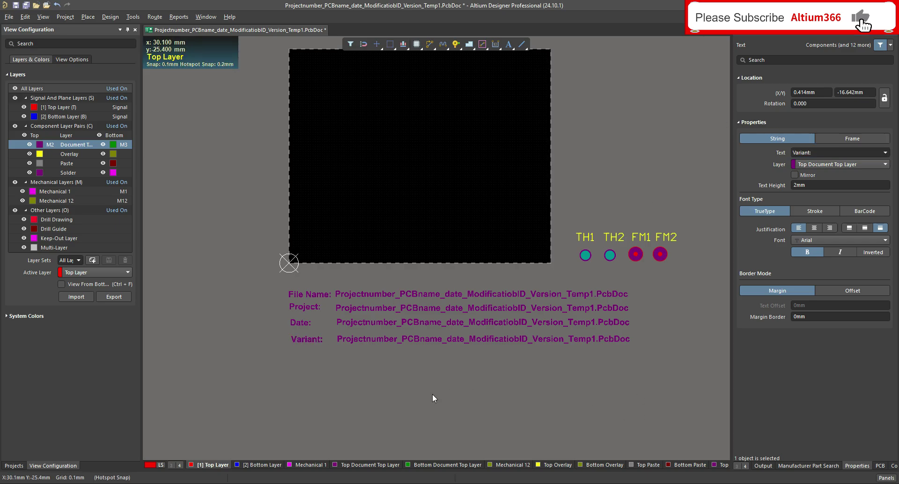
{"action": "left_click", "coordinate": [369, 305]}
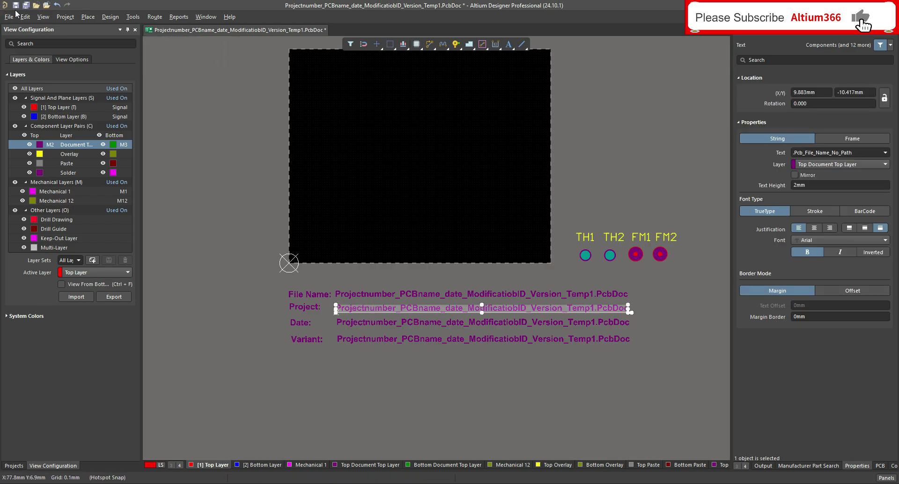
{"action": "left_click", "coordinate": [65, 17]}
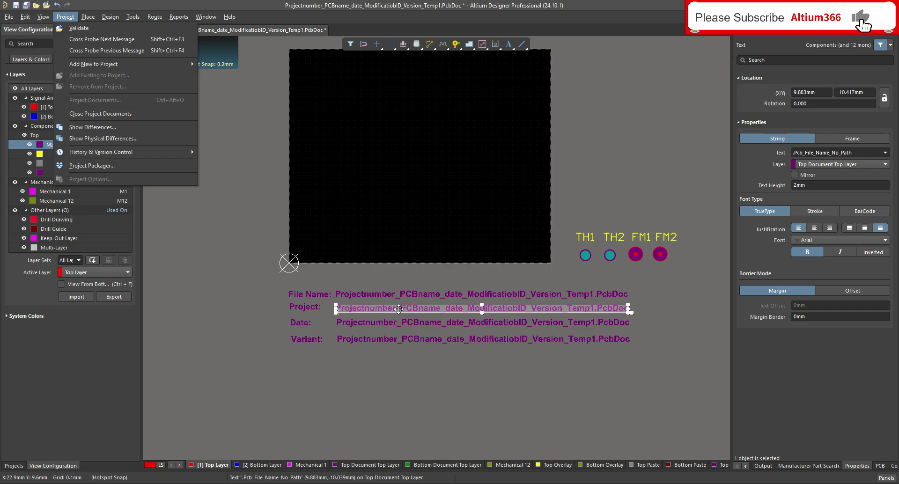
{"action": "left_click", "coordinate": [414, 352]}
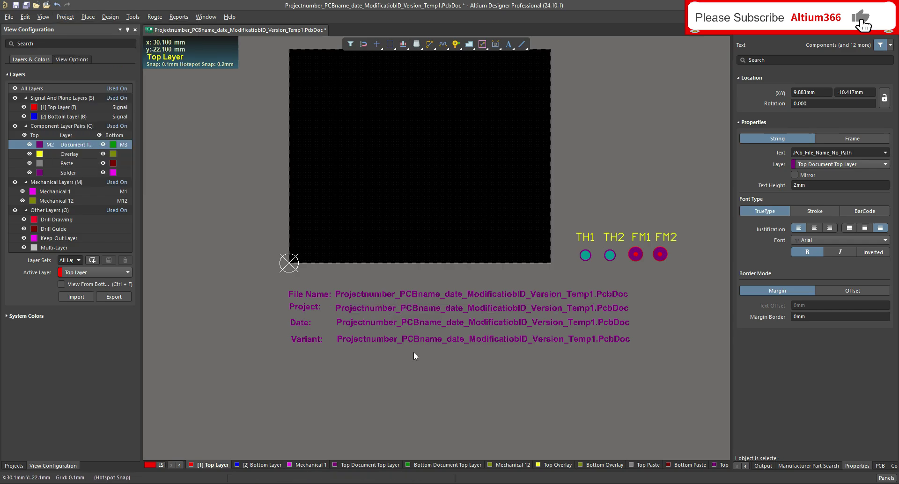
Step: Set the value string beside the "Project:" label to AA_SCH_Projectname
{"action": "left_click", "coordinate": [341, 310]}
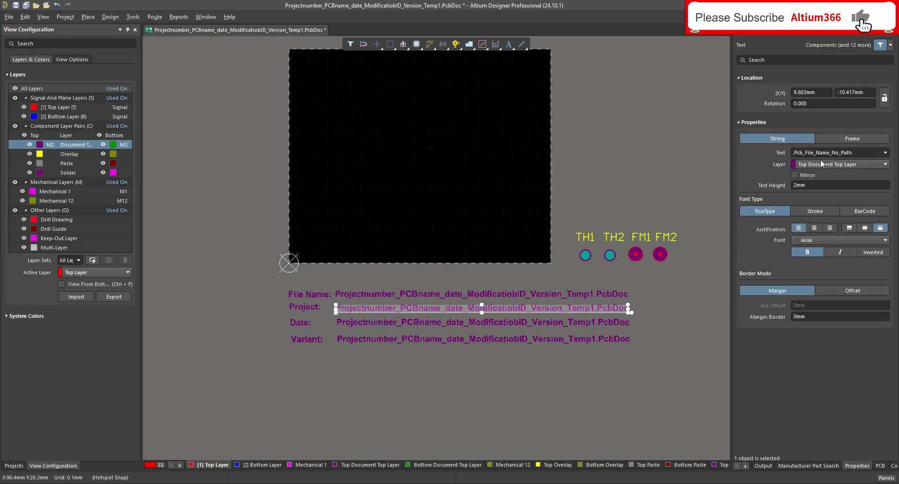
{"action": "left_click", "coordinate": [864, 152]}
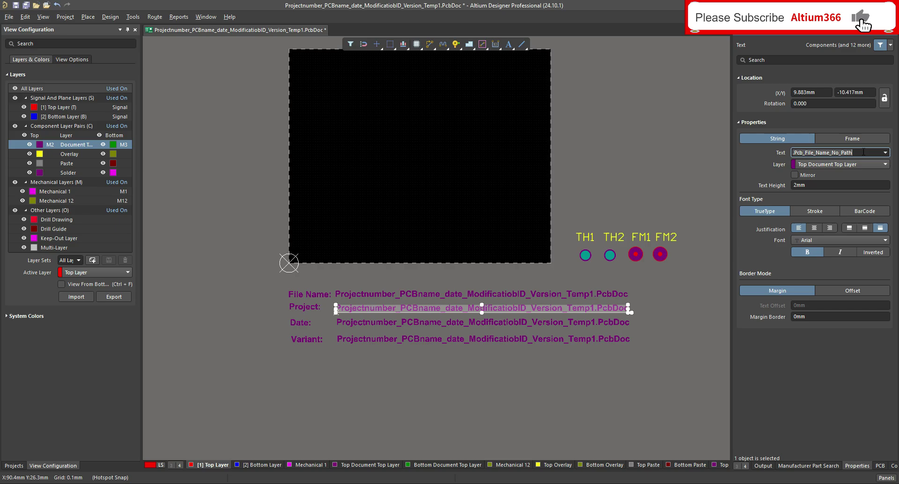
{"action": "key", "text": "ctrl+a"}
{"action": "type", "text": "AA_SCH"}
{"action": "type", "text": "_pROJECTNAME"}
{"action": "key", "text": "BackSpace"}
{"action": "key", "text": "BackSpace"}
{"action": "key", "text": "BackSpace"}
{"action": "key", "text": "BackSpace"}
{"action": "key", "text": "BackSpace"}
{"action": "key", "text": "BackSpace"}
{"action": "key", "text": "BackSpace"}
{"action": "key", "text": "BackSpace"}
{"action": "key", "text": "BackSpace"}
{"action": "key", "text": "BackSpace"}
{"action": "key", "text": "BackSpace"}
{"action": "type", "text": "Projectnam"}
{"action": "key", "text": "Return"}
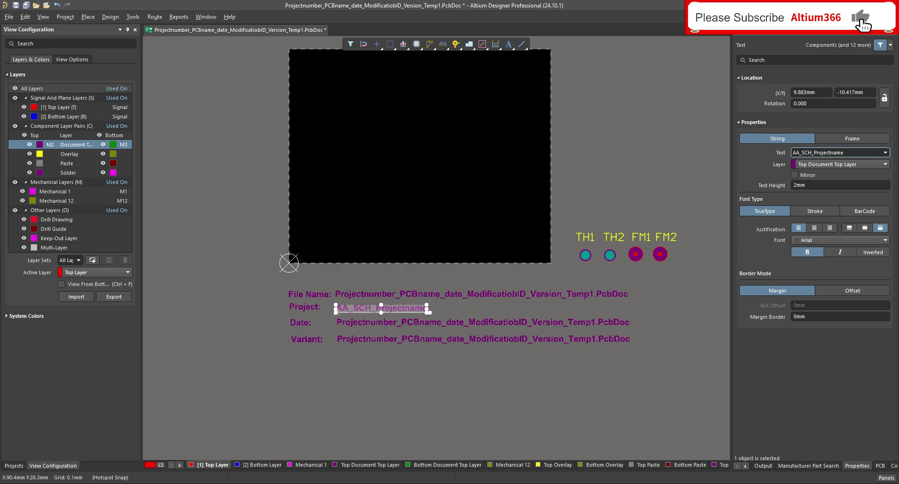
{"action": "left_click", "coordinate": [360, 372]}
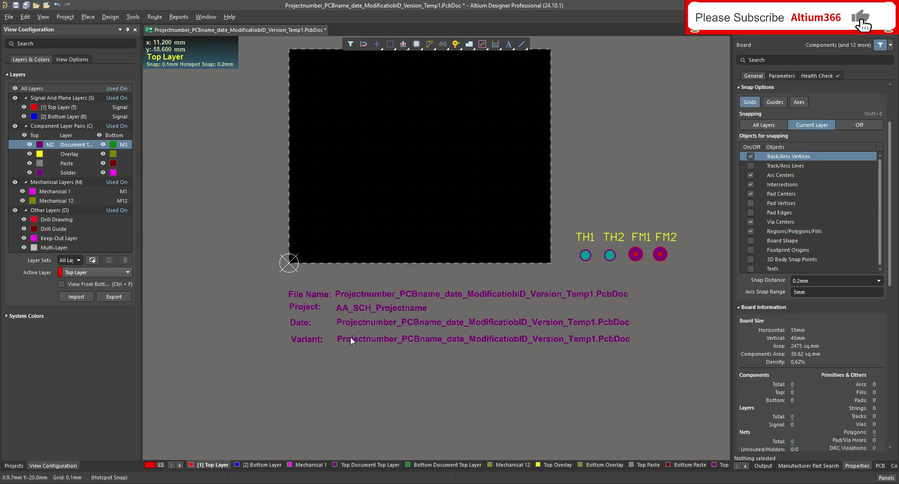
{"action": "left_click", "coordinate": [355, 308]}
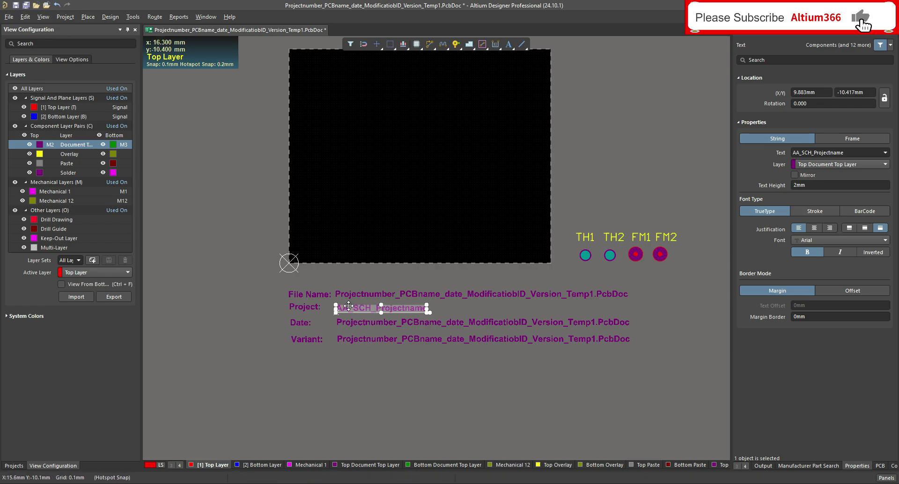
{"action": "left_click", "coordinate": [369, 355]}
Step: Set the value string beside the "Date:" label to the special string .Print_Date
{"action": "left_click", "coordinate": [352, 321]}
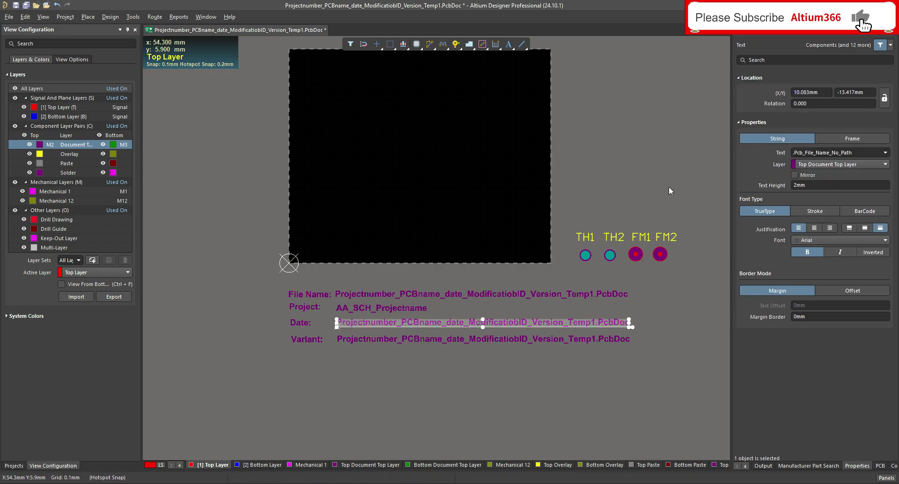
{"action": "left_click", "coordinate": [884, 152]}
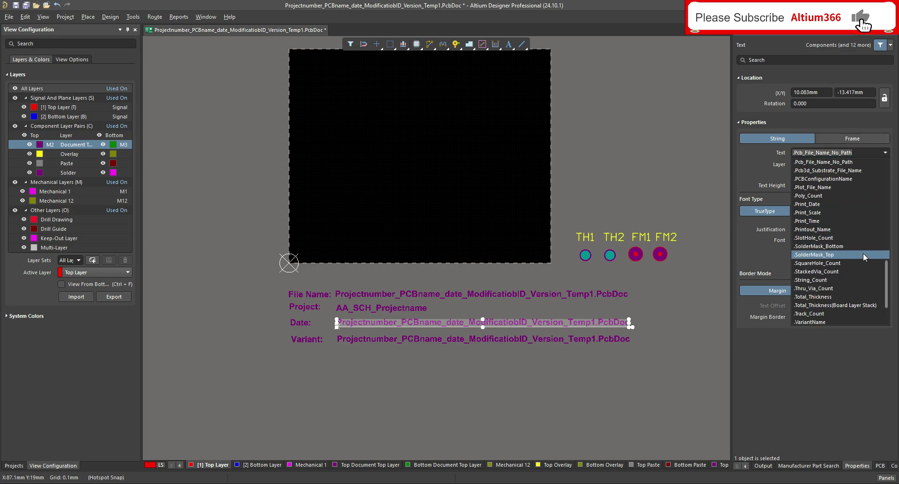
{"action": "scroll", "coordinate": [861, 274], "scroll_direction": "down", "scroll_amount": 2}
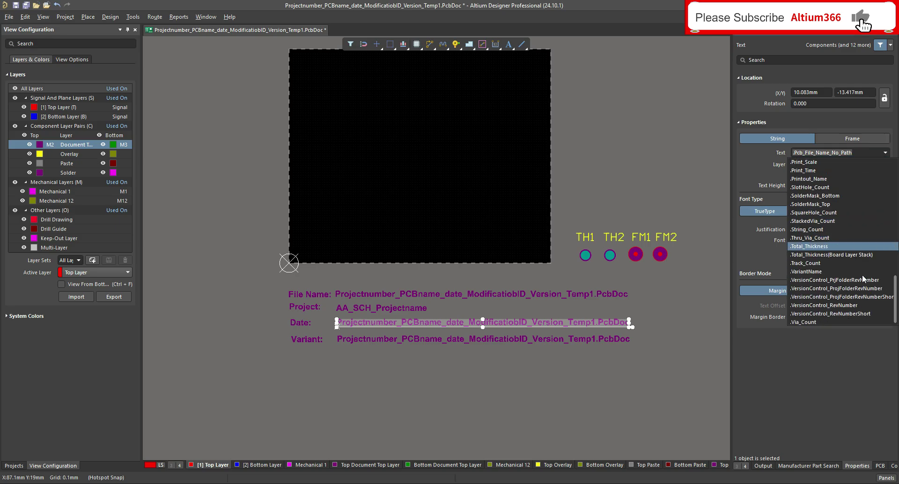
{"action": "scroll", "coordinate": [861, 274], "scroll_direction": "down", "scroll_amount": 1}
{"action": "scroll", "coordinate": [862, 274], "scroll_direction": "up", "scroll_amount": 3}
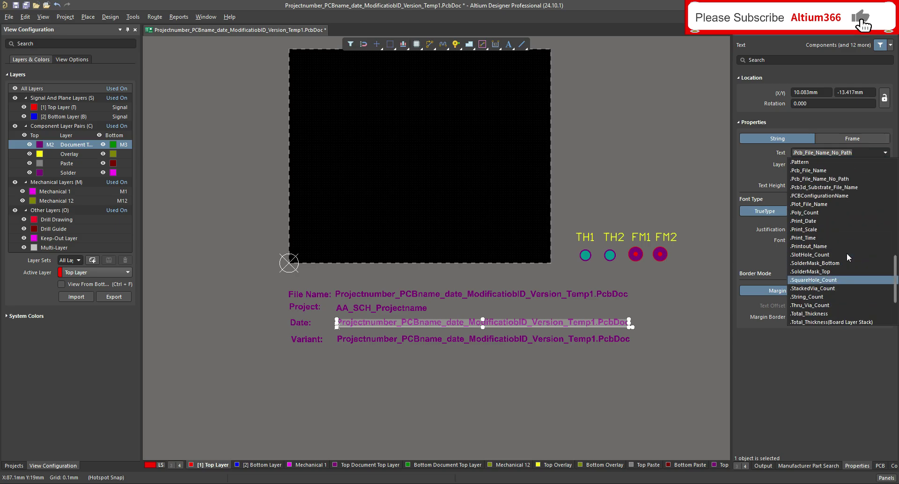
{"action": "left_click", "coordinate": [846, 253]}
{"action": "left_click", "coordinate": [352, 333]}
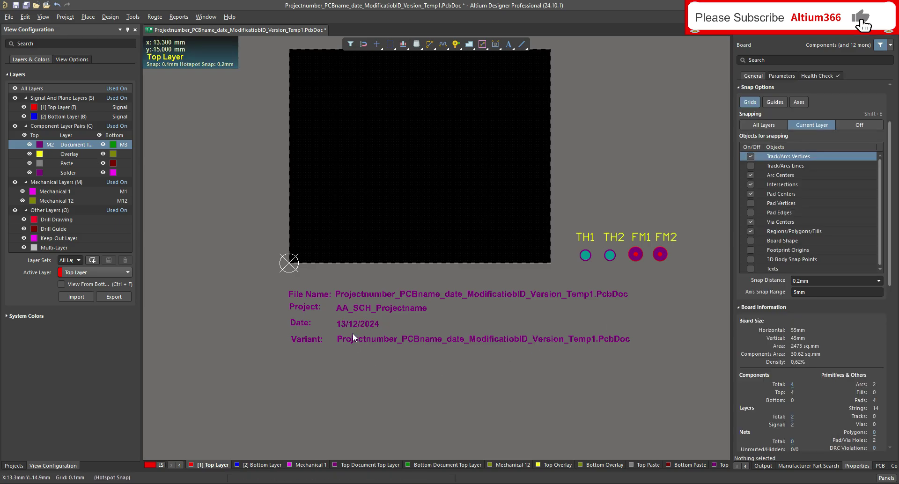
Step: Set the value string beside the "Variant:" label to the special string .VariantName and save the document
{"action": "left_click", "coordinate": [370, 339]}
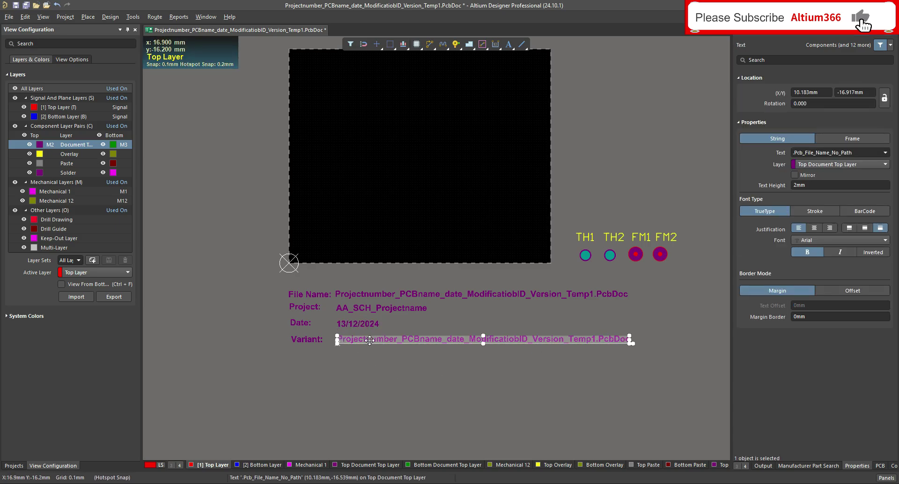
{"action": "left_click", "coordinate": [837, 152]}
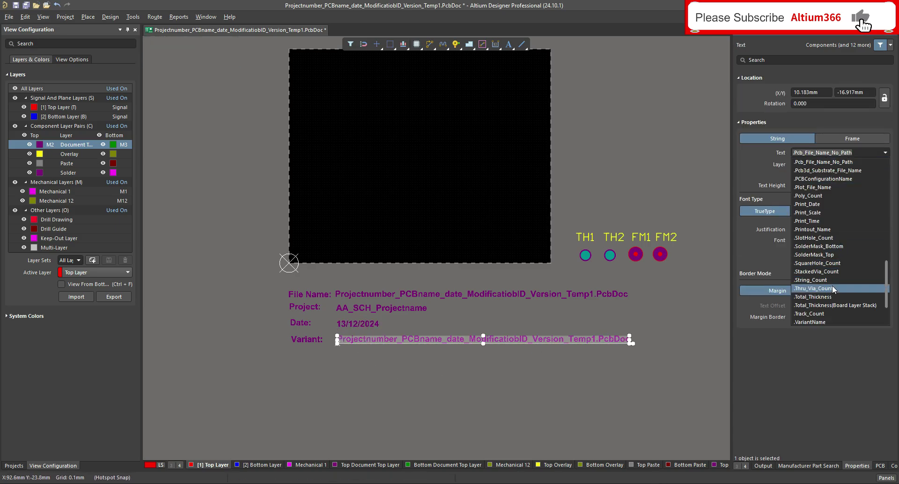
{"action": "scroll", "coordinate": [831, 293], "scroll_direction": "down", "scroll_amount": 3}
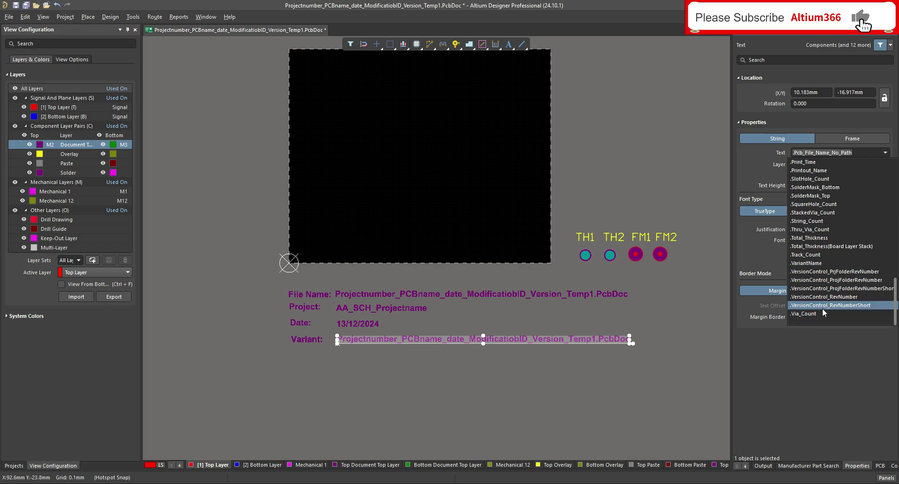
{"action": "left_click", "coordinate": [825, 263]}
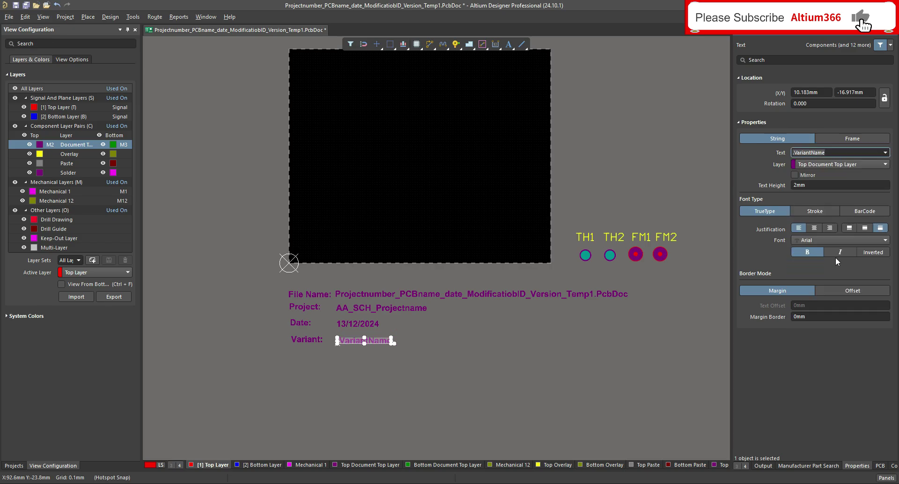
{"action": "left_click", "coordinate": [444, 365]}
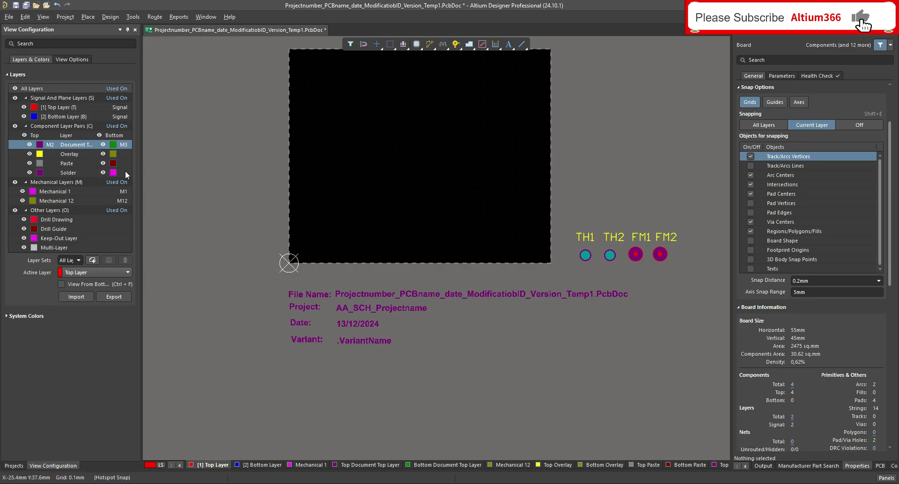
{"action": "key", "text": "ctrl+s"}
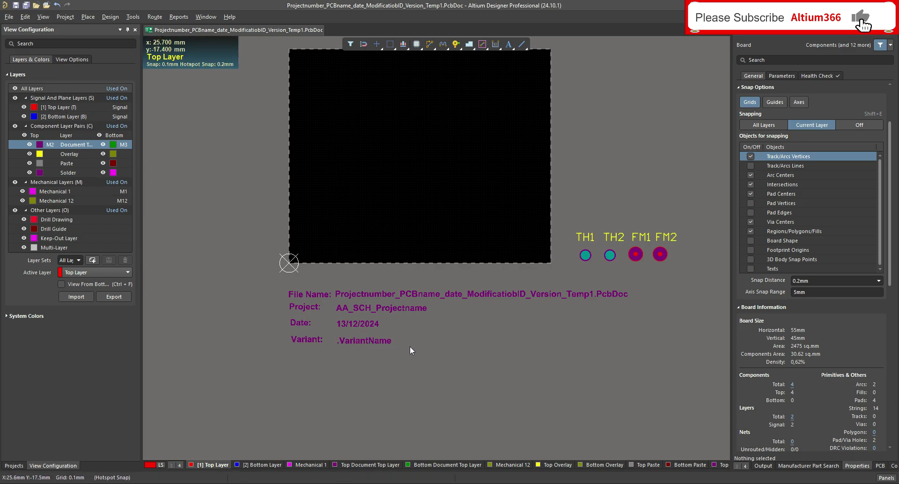
Step: Move the whole block of file information strings to the left below the board, making room beside it
{"action": "scroll", "coordinate": [412, 345], "scroll_direction": "up", "scroll_amount": 3}
{"action": "scroll", "coordinate": [323, 292], "scroll_direction": "down", "scroll_amount": 3, "text": "ctrl"}
{"action": "left_click_drag", "start_coordinate": [260, 349], "coordinate": [496, 397]}
{"action": "left_click_drag", "start_coordinate": [342, 351], "coordinate": [273, 354]}
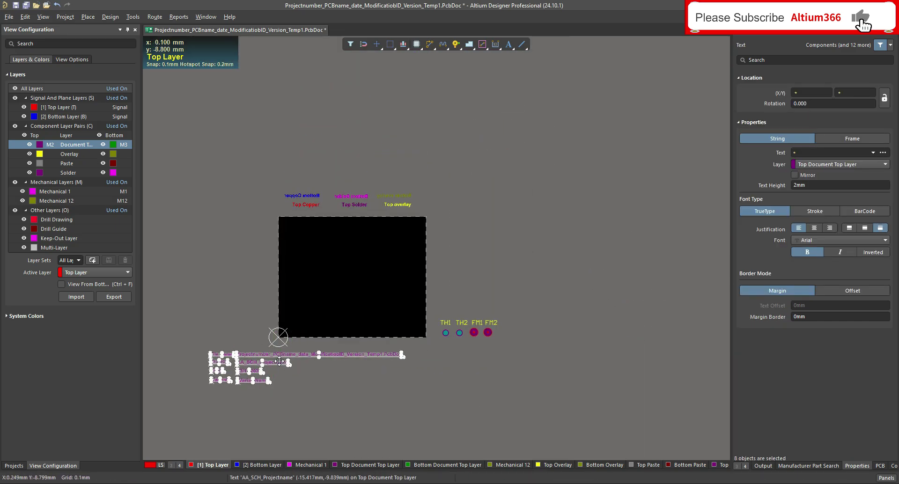
{"action": "left_click", "coordinate": [320, 380]}
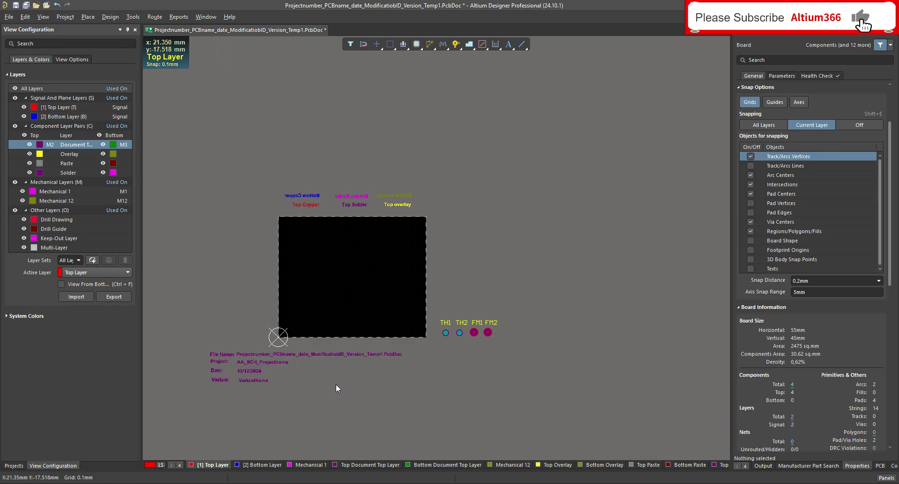
Step: Paste a copy of the file information block, flip it horizontally and place it directly to the right of the original
{"action": "key", "text": "ctrl+v"}
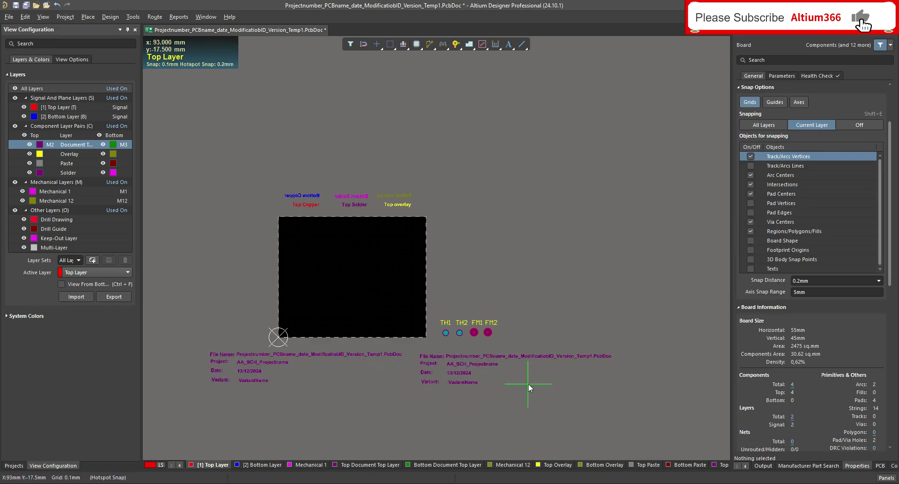
{"action": "key", "text": "x"}
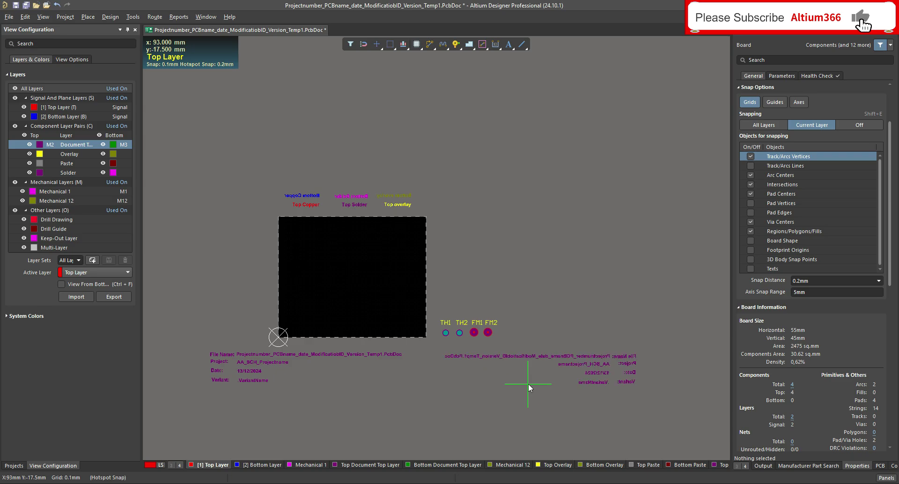
{"action": "left_click", "coordinate": [498, 382]}
{"action": "left_click_drag", "start_coordinate": [412, 342], "coordinate": [498, 381]}
{"action": "left_click", "coordinate": [498, 380]}
{"action": "left_click", "coordinate": [364, 353]}
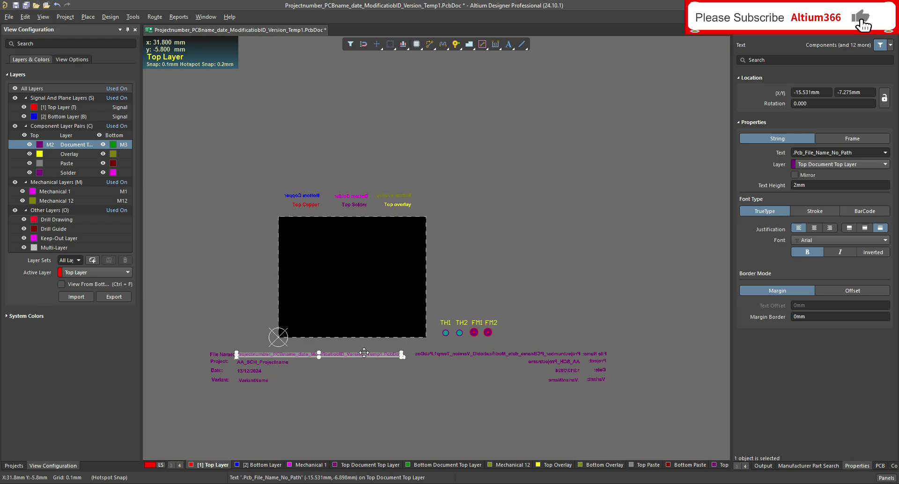
{"action": "left_click", "coordinate": [538, 299]}
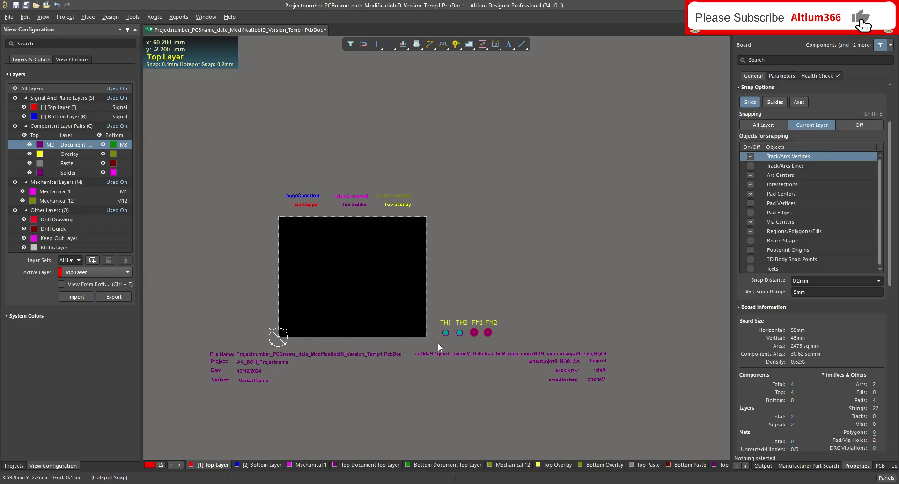
Step: Assign all strings of the mirrored information block to the Bottom Document Top Layer
{"action": "left_click_drag", "start_coordinate": [411, 344], "coordinate": [658, 411]}
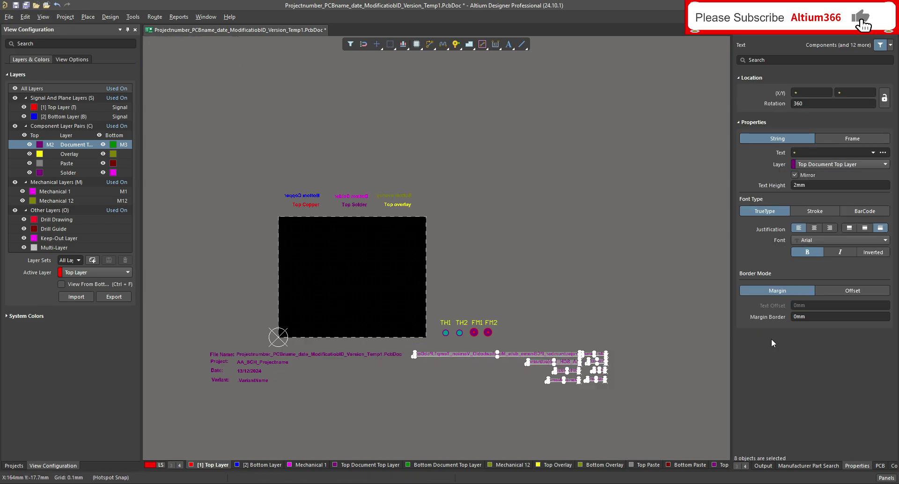
{"action": "left_click", "coordinate": [844, 164]}
{"action": "left_click", "coordinate": [841, 183]}
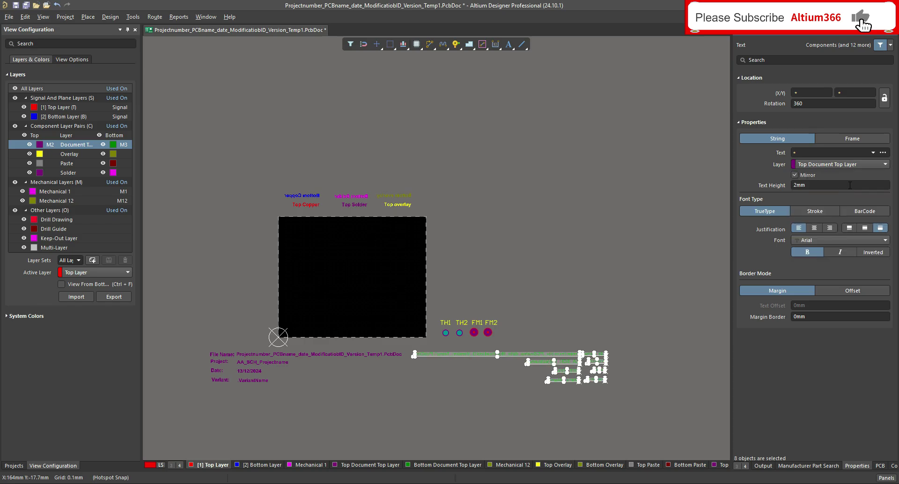
{"action": "left_click", "coordinate": [596, 285]}
{"action": "scroll", "coordinate": [558, 370], "scroll_direction": "up", "scroll_amount": 2, "text": "ctrl"}
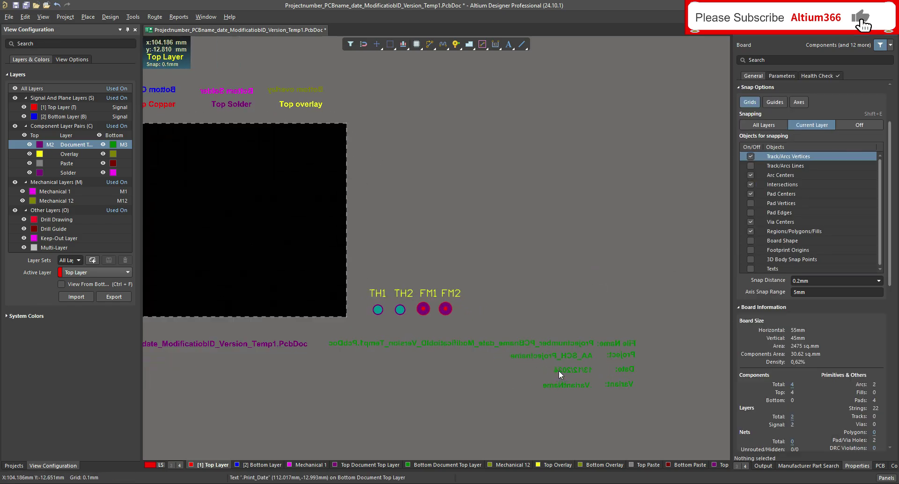
Step: Set the display colour of the bottom document layer (M3) to blue
{"action": "key", "text": "ctrl+Page_Down"}
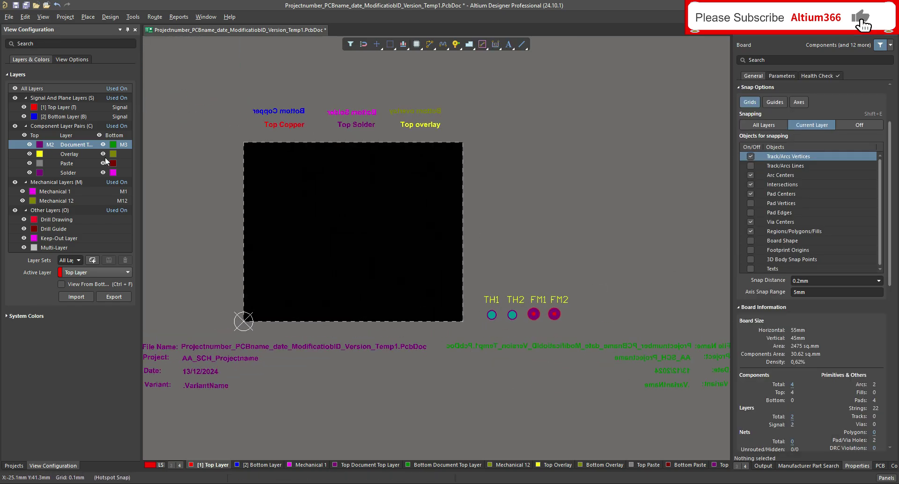
{"action": "left_click", "coordinate": [113, 144]}
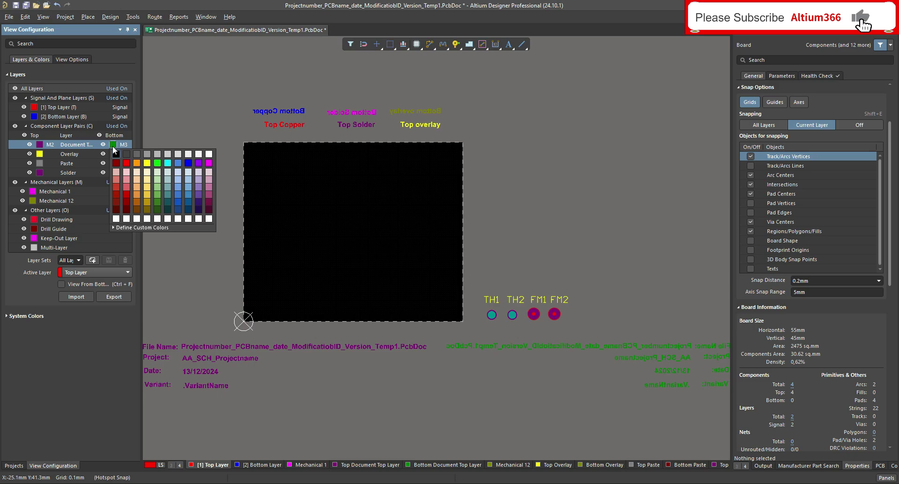
{"action": "left_click", "coordinate": [190, 164]}
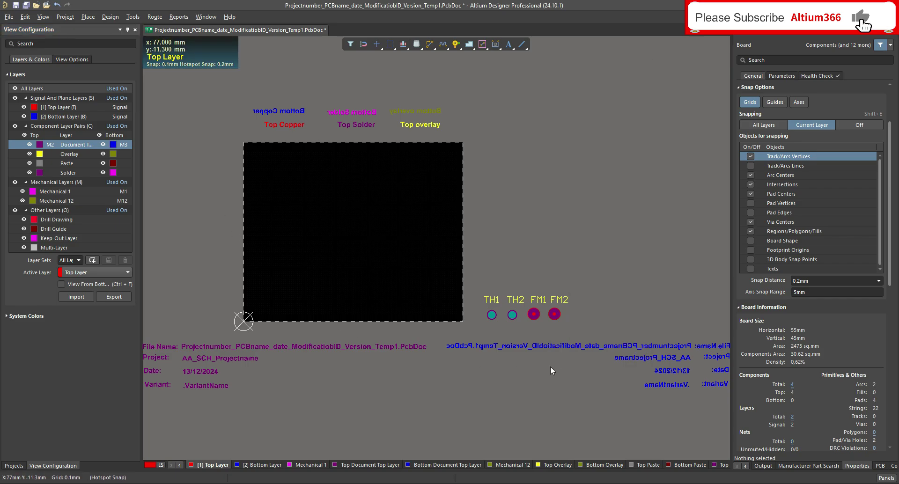
{"action": "scroll", "coordinate": [415, 286], "scroll_direction": "down", "scroll_amount": 1, "text": "ctrl"}
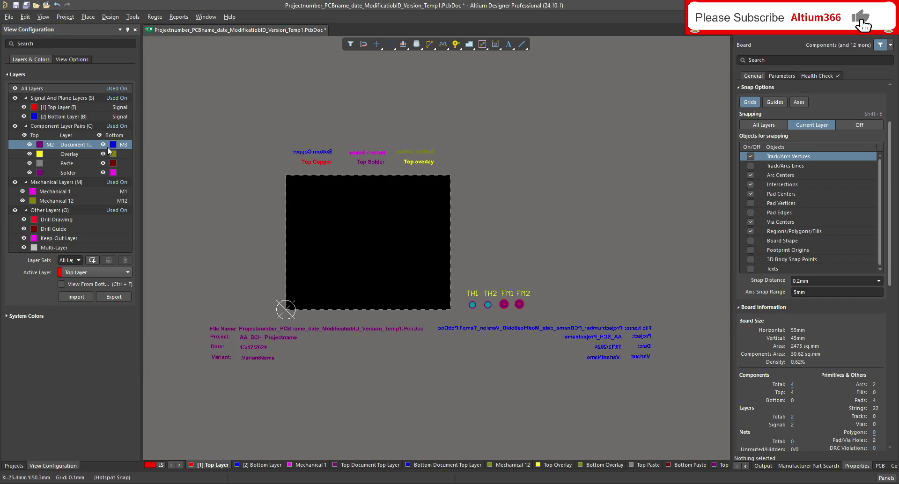
{"action": "scroll", "coordinate": [675, 340], "scroll_direction": "up", "scroll_amount": 2, "text": "ctrl"}
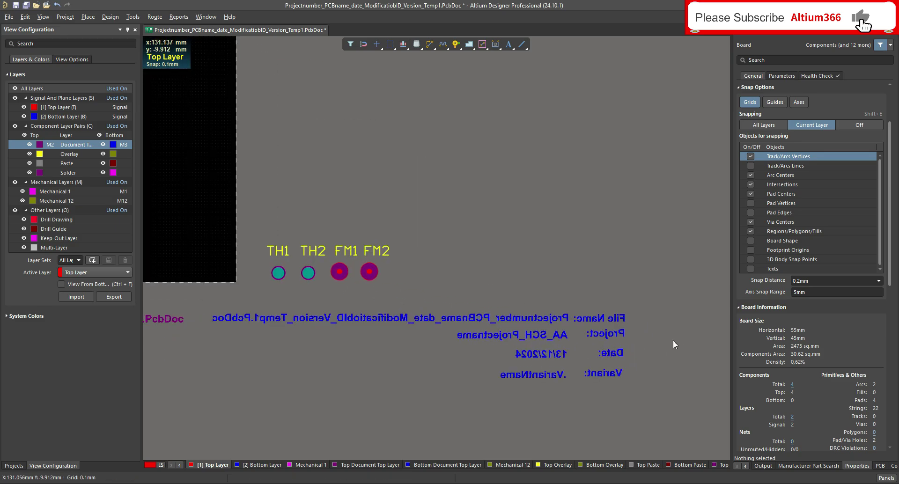
Step: Move the mirrored information block left until its file name line overlaps the original's and its right end sits below the fiducials, and save the document
{"action": "scroll", "coordinate": [594, 333], "scroll_direction": "down", "scroll_amount": 1, "text": "ctrl"}
{"action": "scroll", "coordinate": [607, 355], "scroll_direction": "up", "scroll_amount": 1, "text": "ctrl"}
{"action": "scroll", "coordinate": [574, 326], "scroll_direction": "down", "scroll_amount": 2}
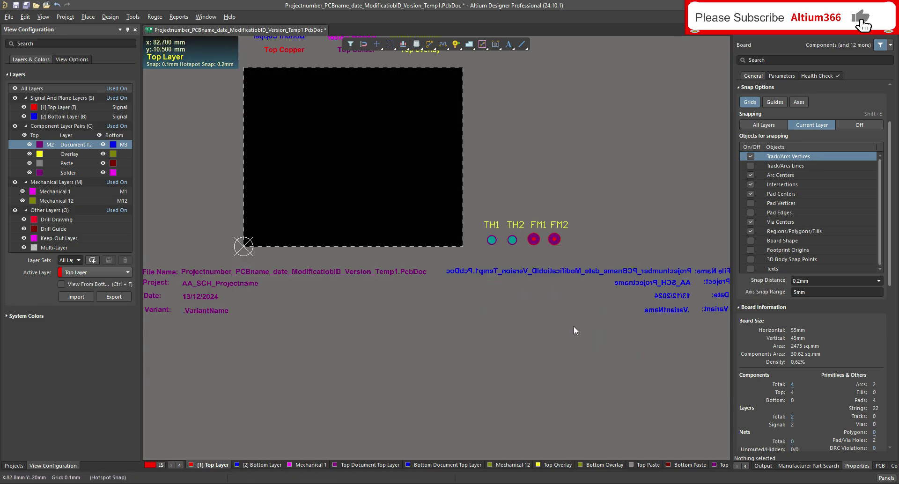
{"action": "scroll", "coordinate": [515, 313], "scroll_direction": "down", "scroll_amount": 1, "text": "ctrl"}
{"action": "scroll", "coordinate": [470, 301], "scroll_direction": "down", "scroll_amount": 1, "text": "ctrl"}
{"action": "scroll", "coordinate": [442, 282], "scroll_direction": "up", "scroll_amount": 2, "text": "ctrl"}
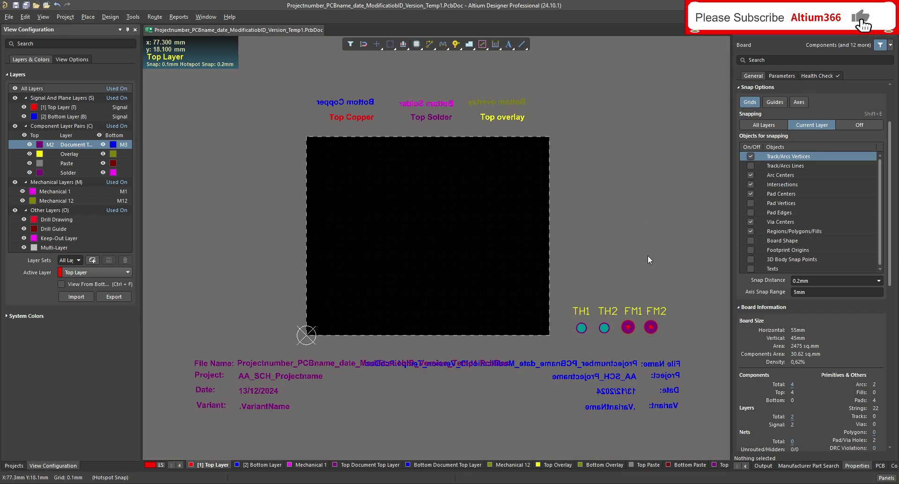
{"action": "scroll", "coordinate": [479, 357], "scroll_direction": "down", "scroll_amount": 3}
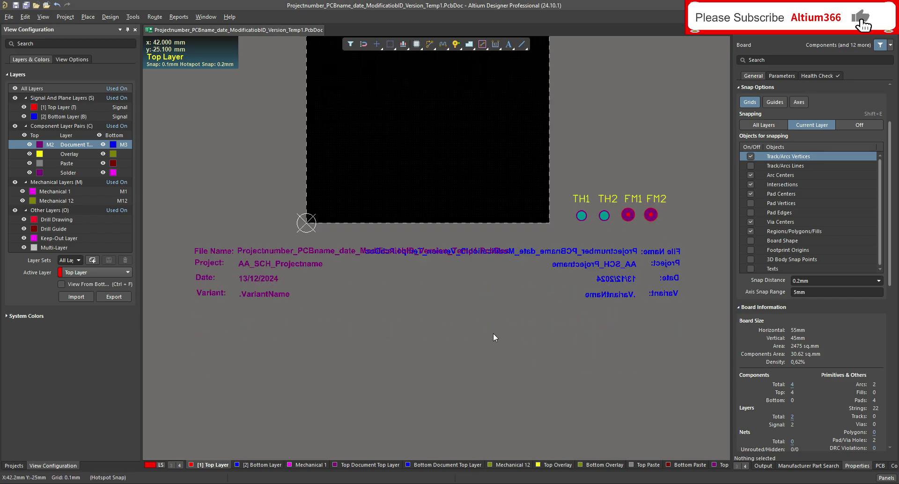
{"action": "scroll", "coordinate": [615, 324], "scroll_direction": "up", "scroll_amount": 4}
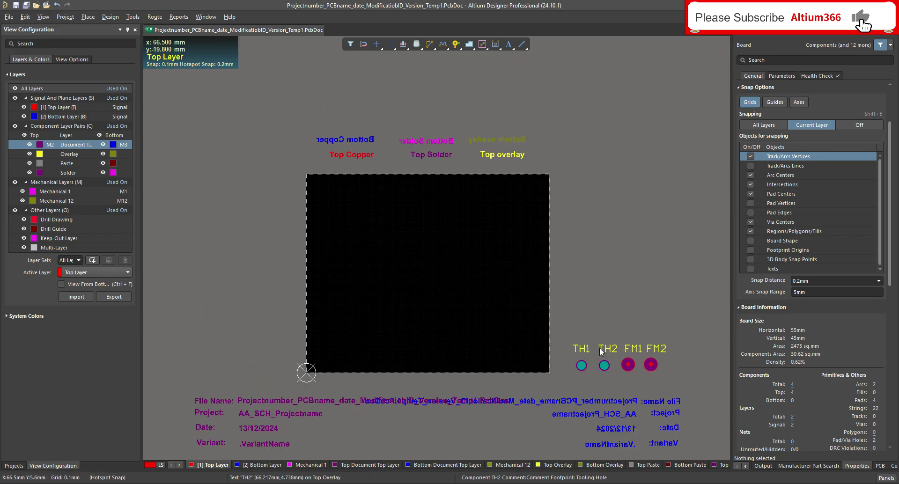
{"action": "scroll", "coordinate": [557, 298], "scroll_direction": "down", "scroll_amount": 1}
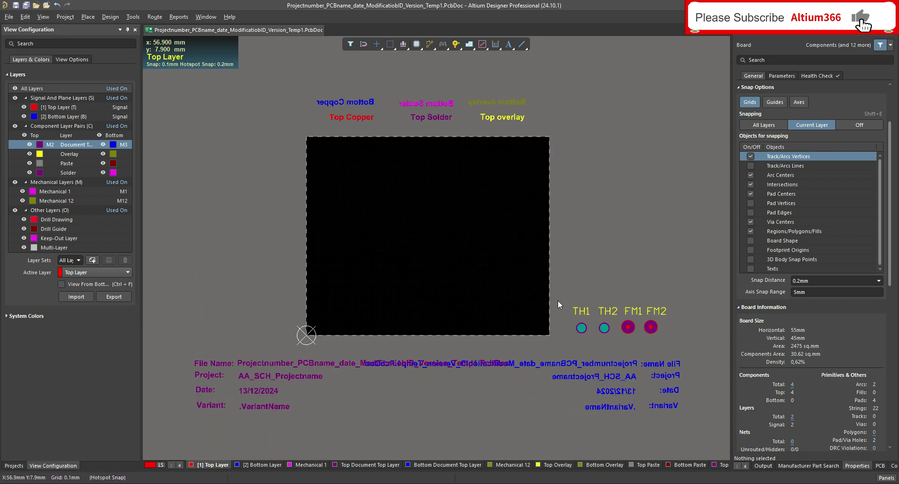